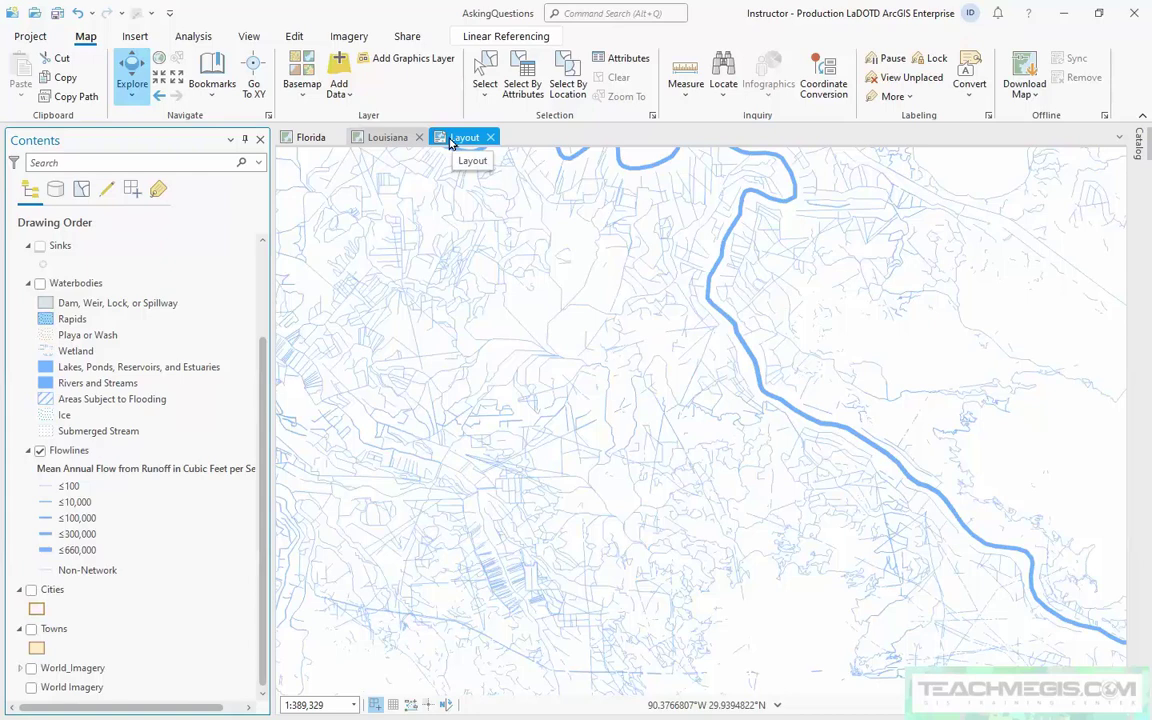
Show the page layout and zoom out and back to 140% to view the Flowlines legend.
left_click(450, 140)
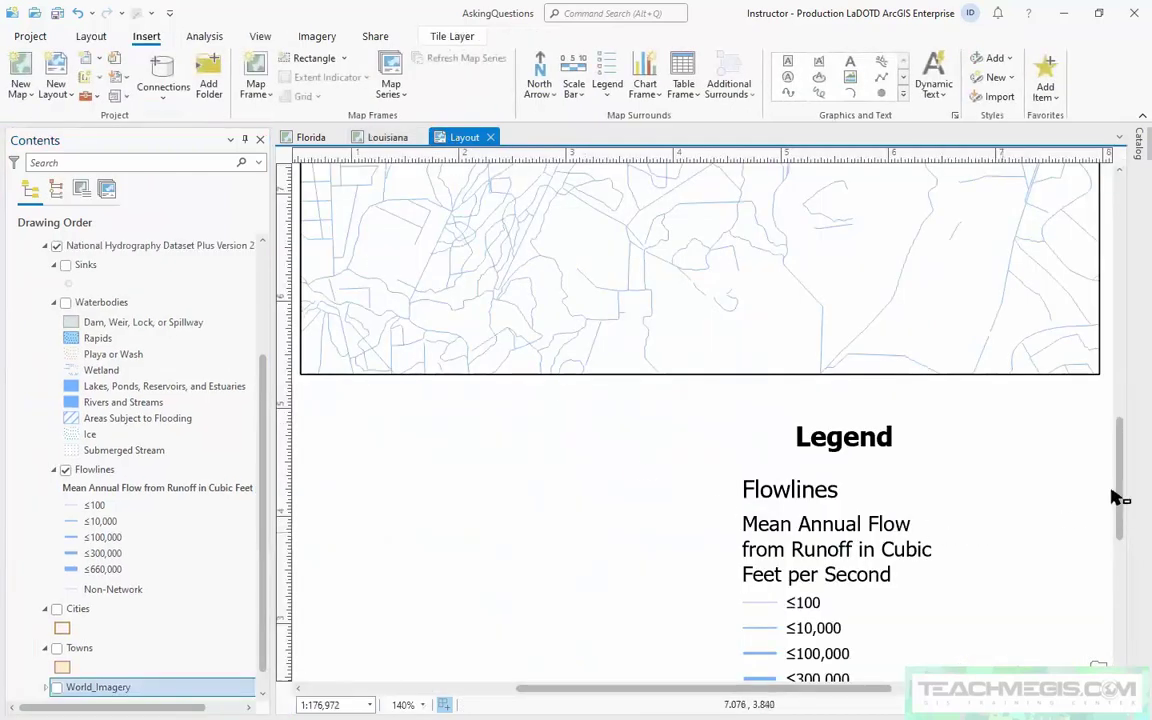
scroll(990, 545, "down", 4)
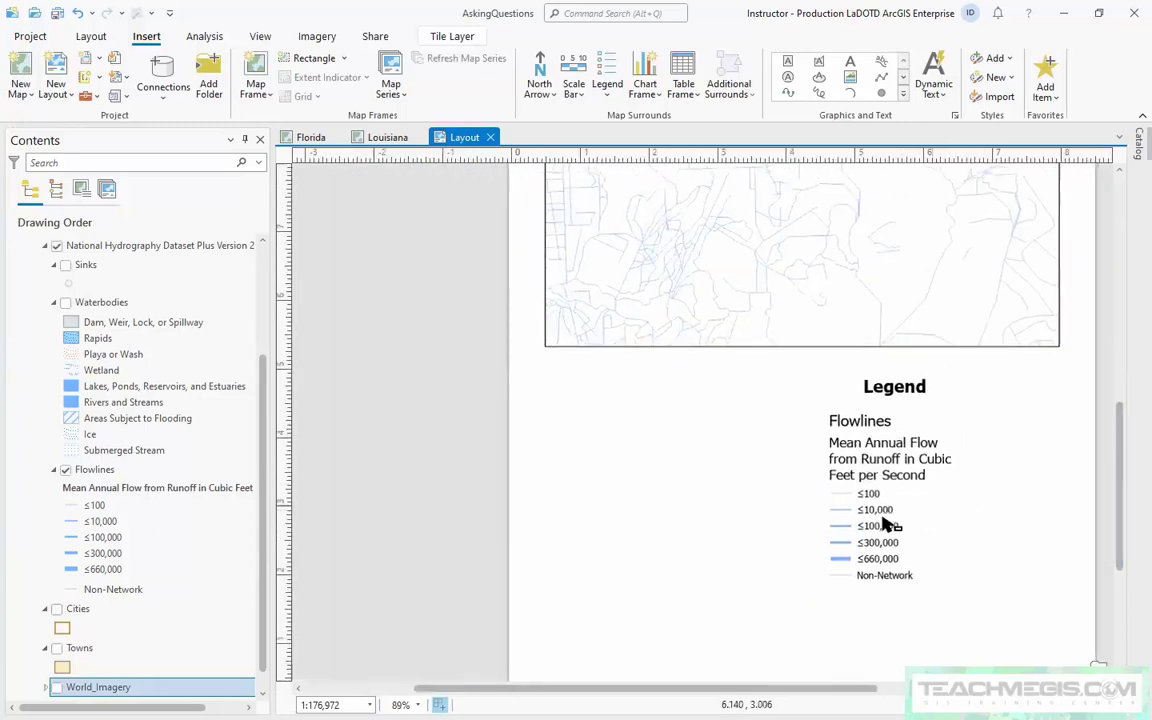
scroll(887, 524, "up", 4)
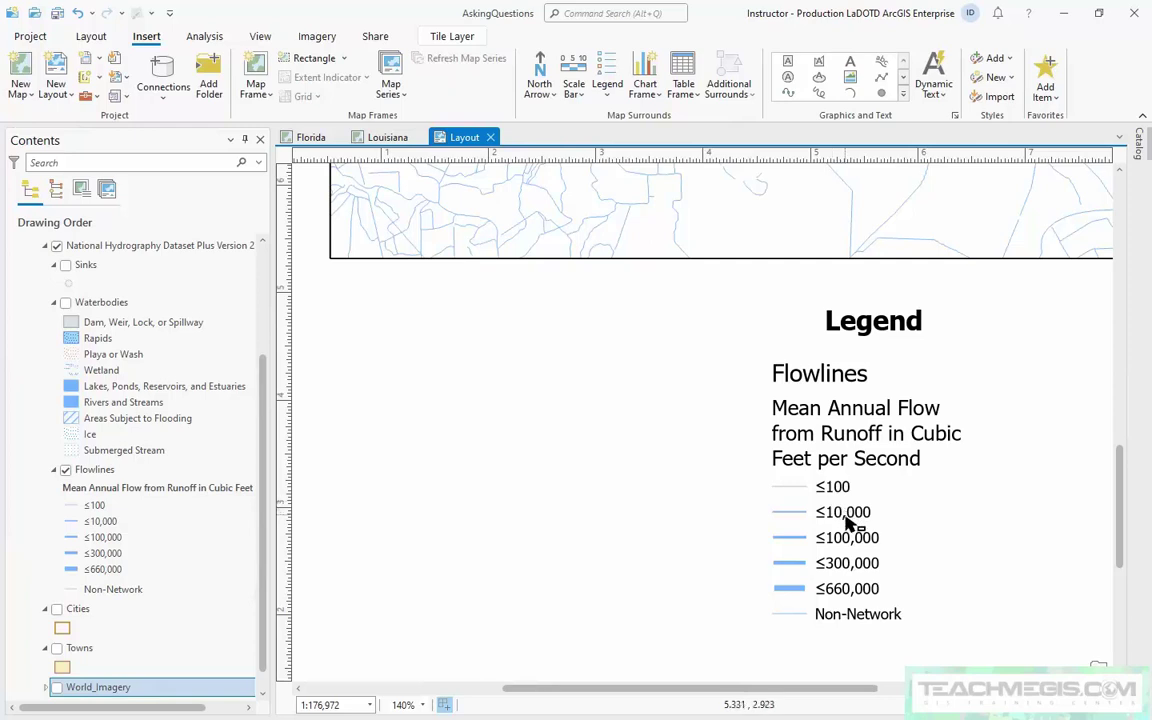
In Flowlines symbology, give the ≤100, ≤10,000 and ≤100,000 classes a wavy line symbol.
right_click(98, 472)
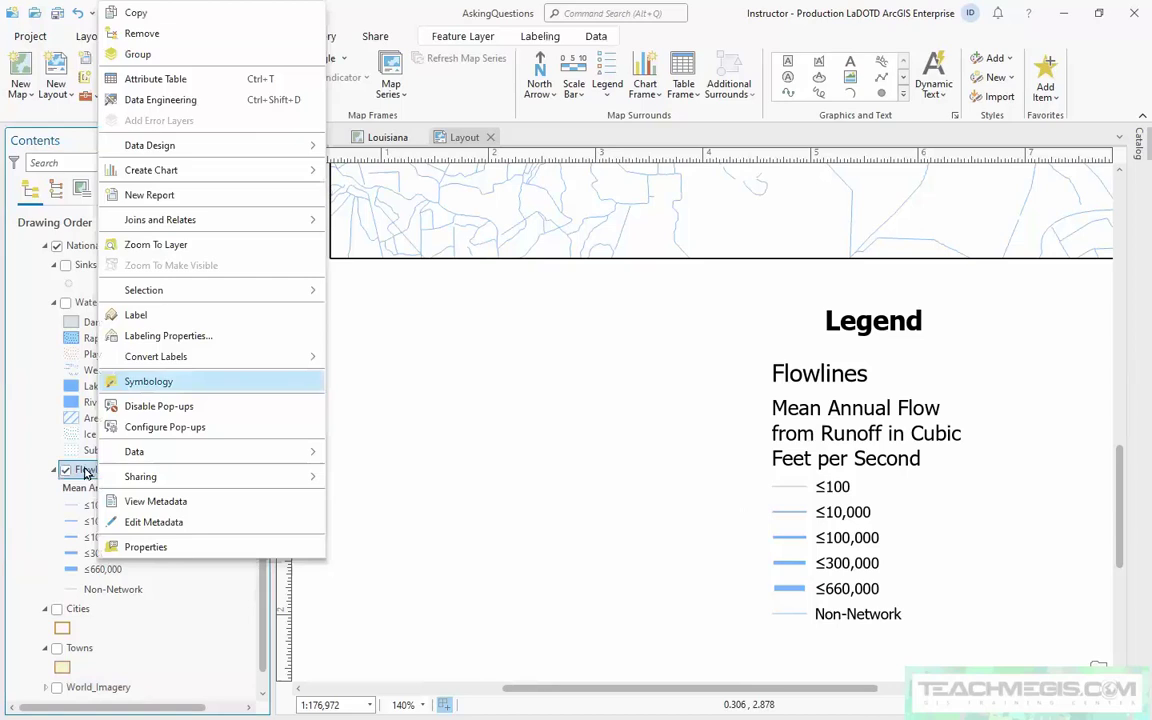
left_click(150, 382)
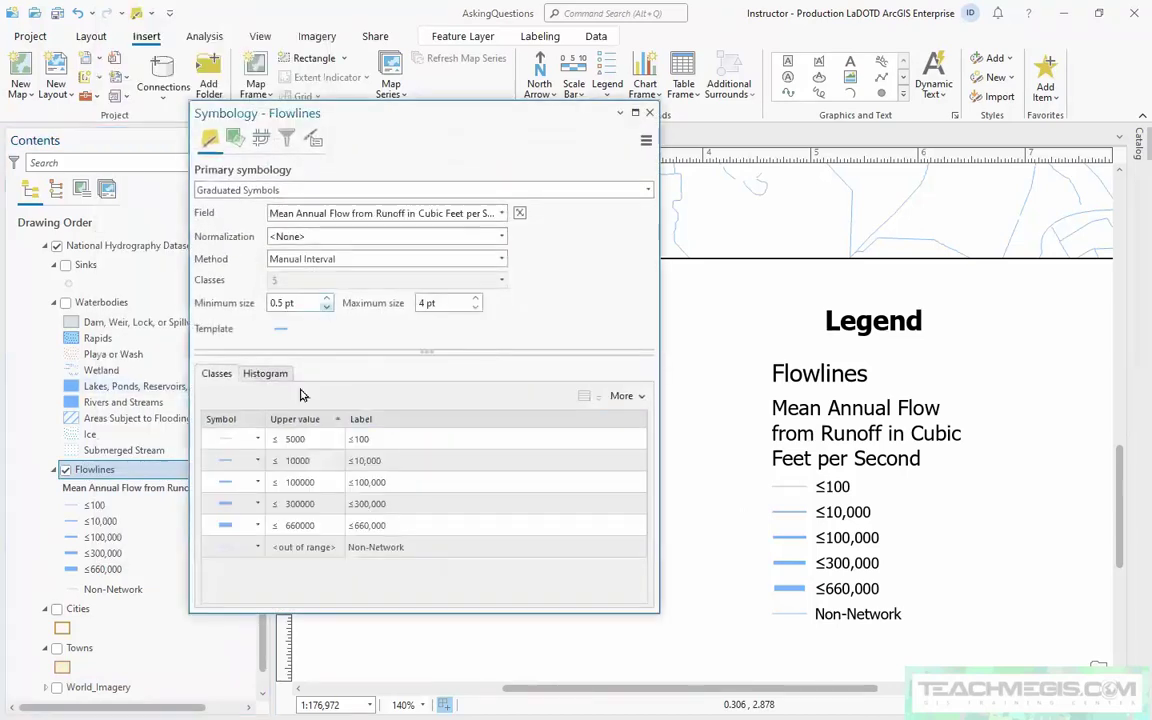
left_click(257, 440)
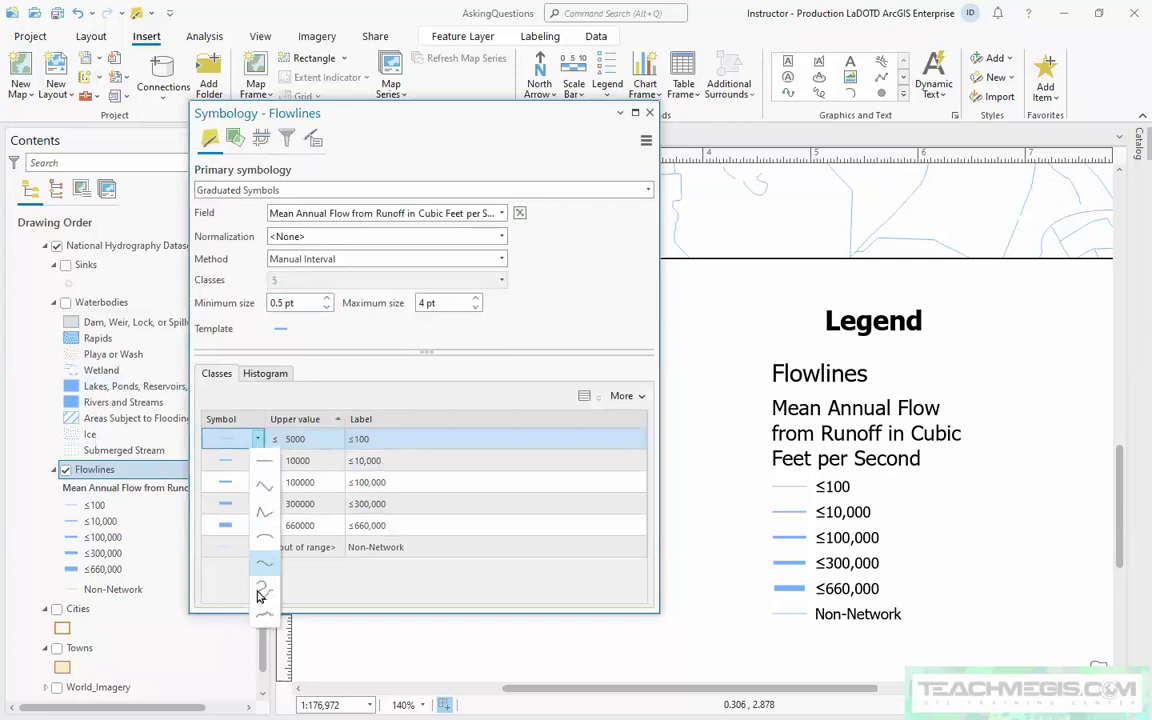
left_click(268, 620)
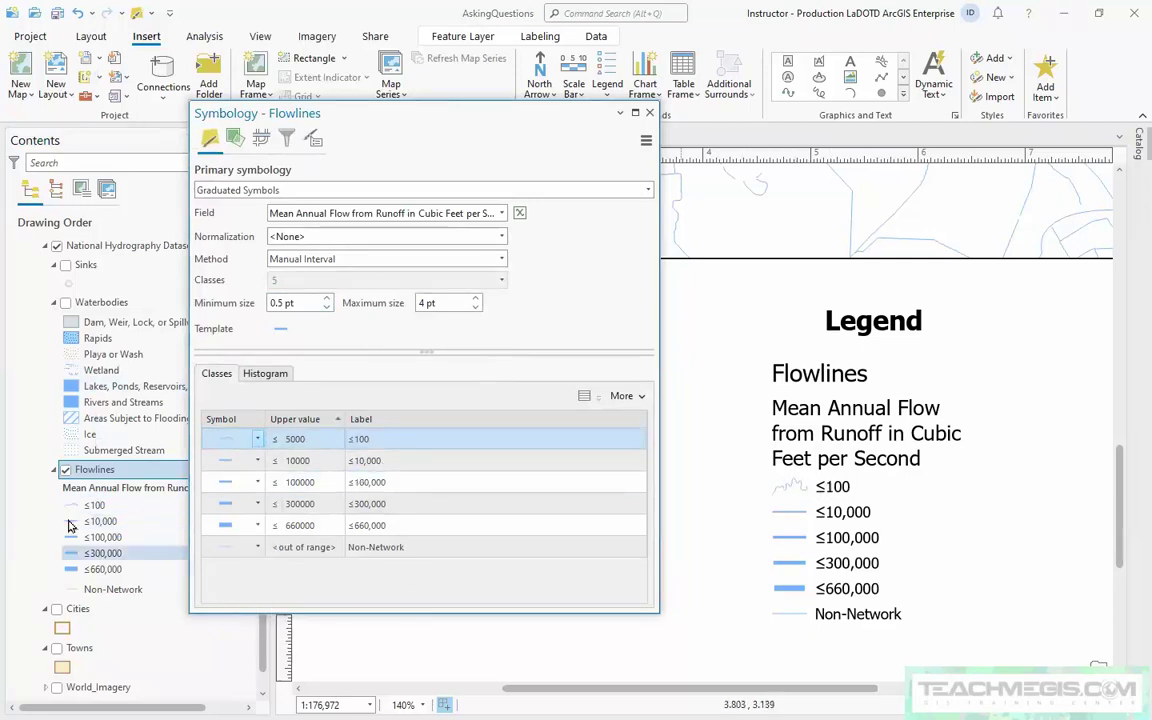
left_click(257, 460)
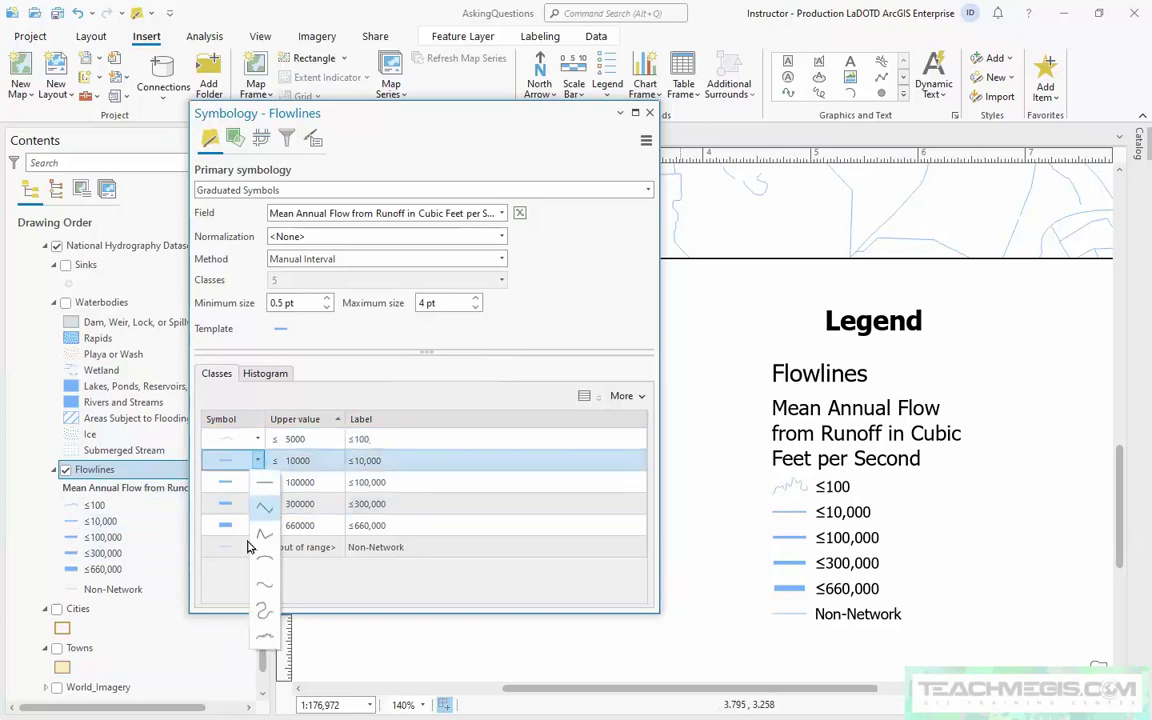
left_click(260, 637)
left_click(257, 482)
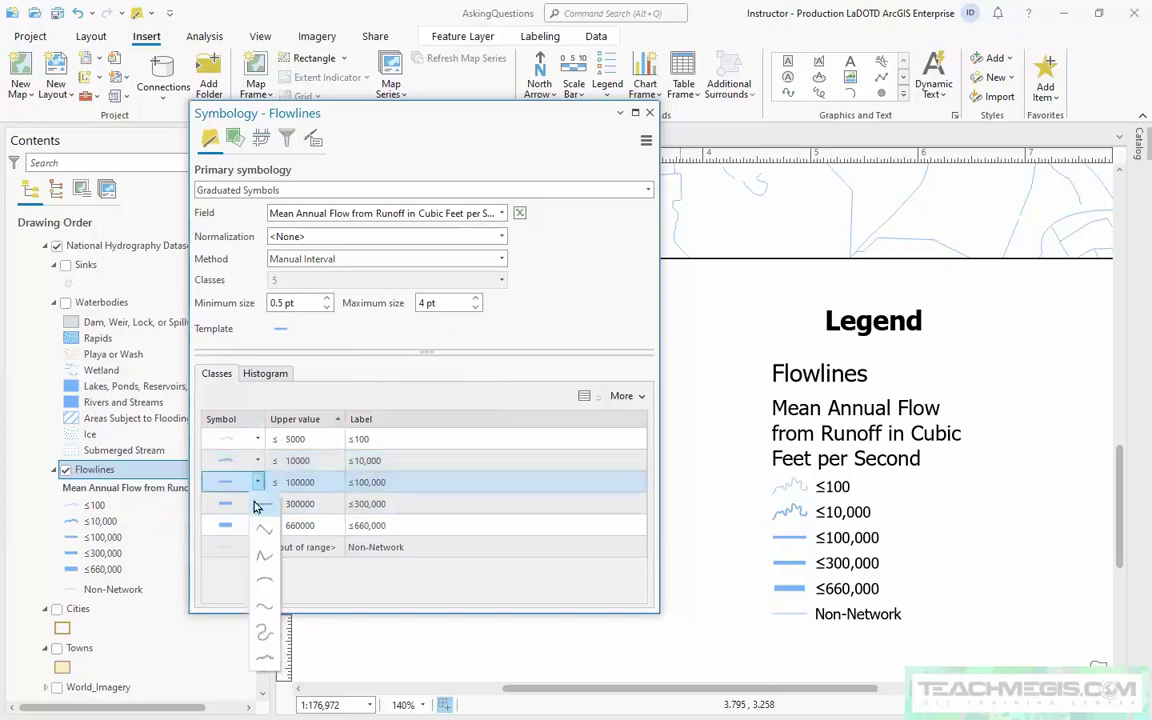
left_click(265, 657)
Give the ≤300,000 and ≤660,000 classes wavy lines and Non-Network a thin wavy line.
left_click(257, 504)
left_click(265, 679)
left_click(257, 525)
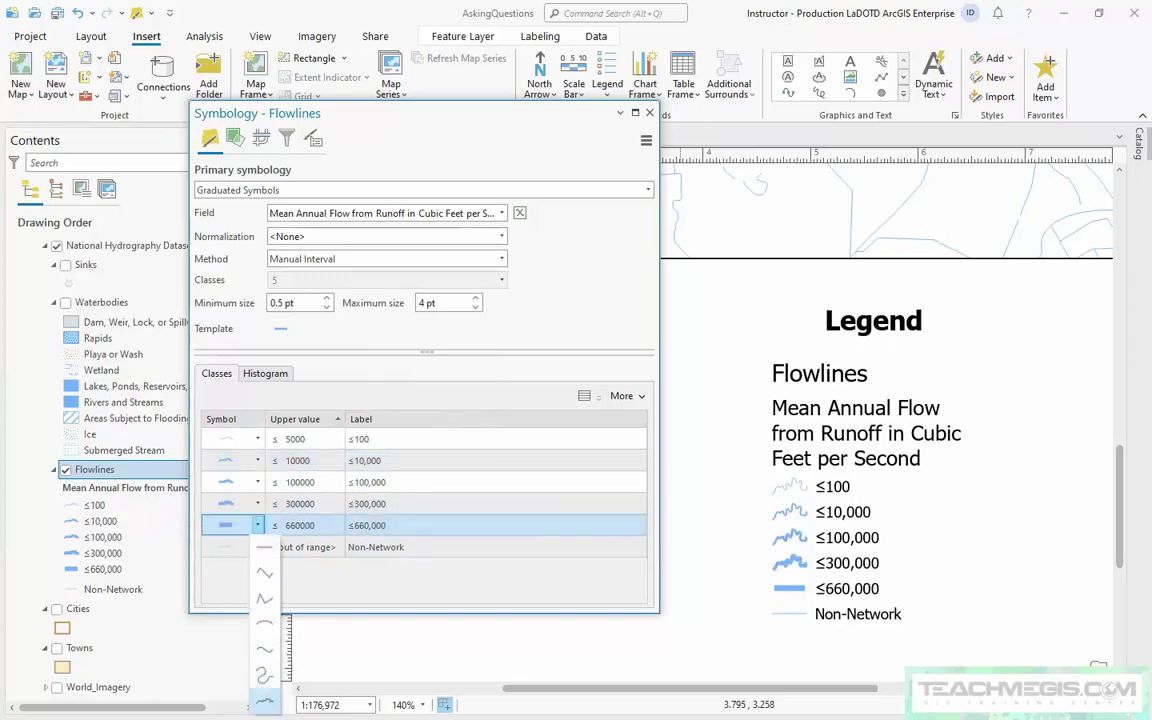
left_click(265, 694)
left_click(257, 547)
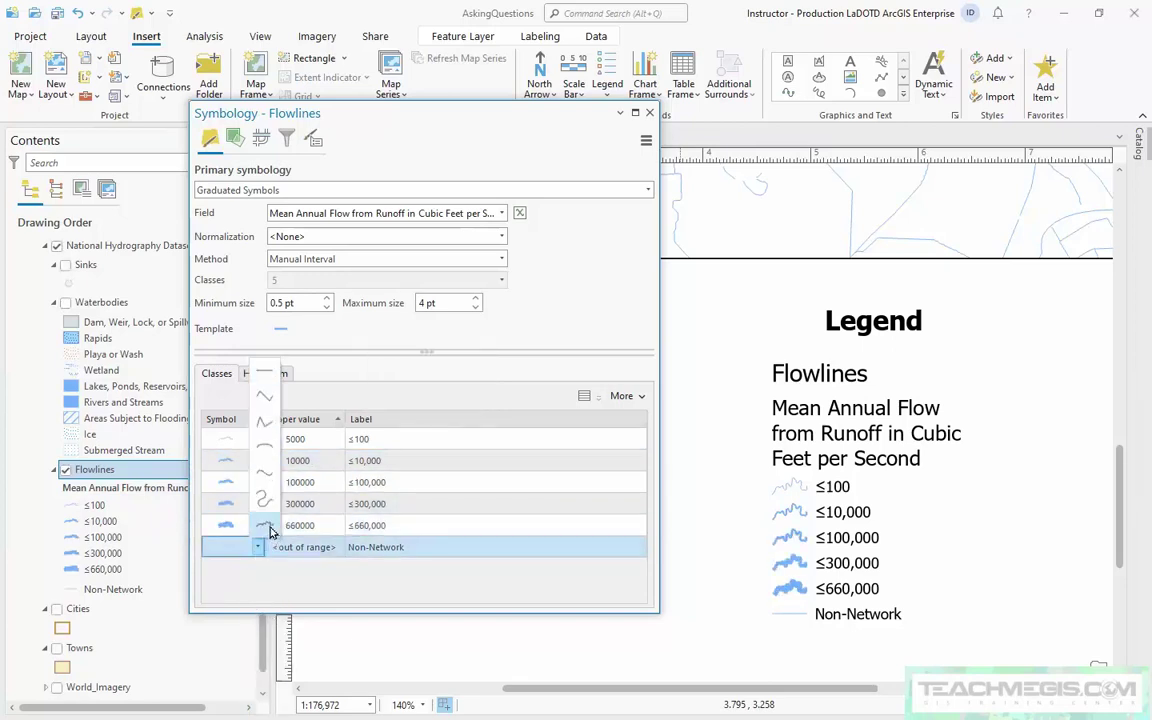
left_click(240, 478)
left_click(640, 112)
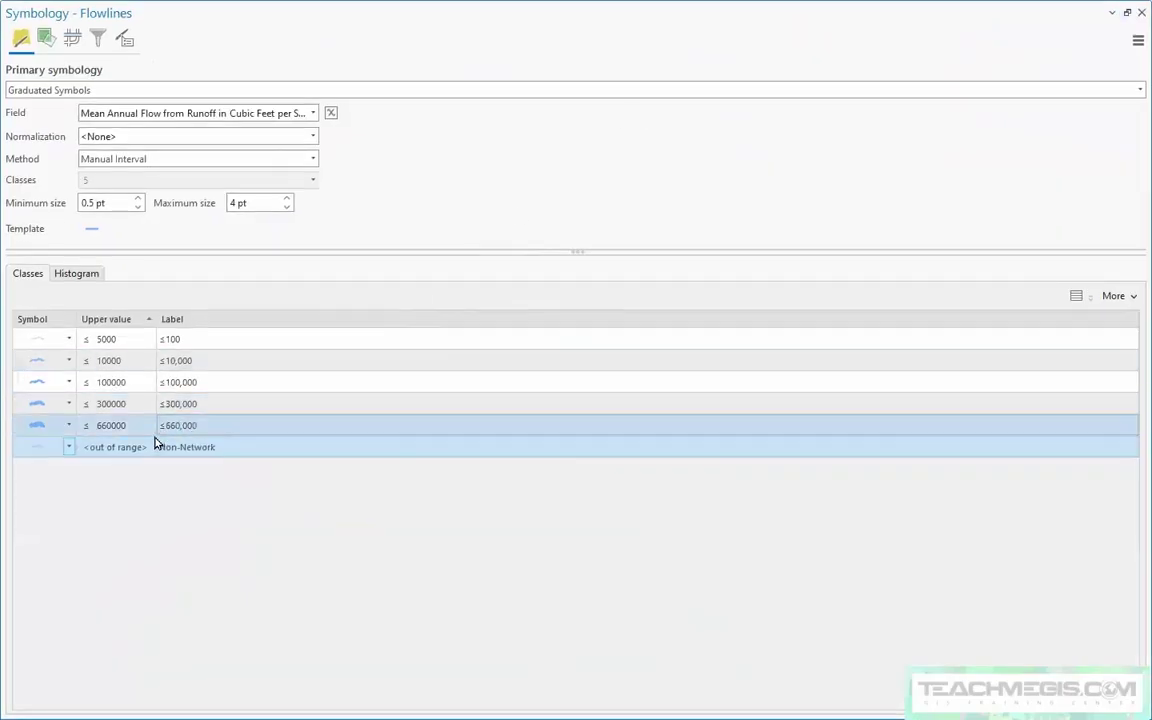
left_click(1127, 12)
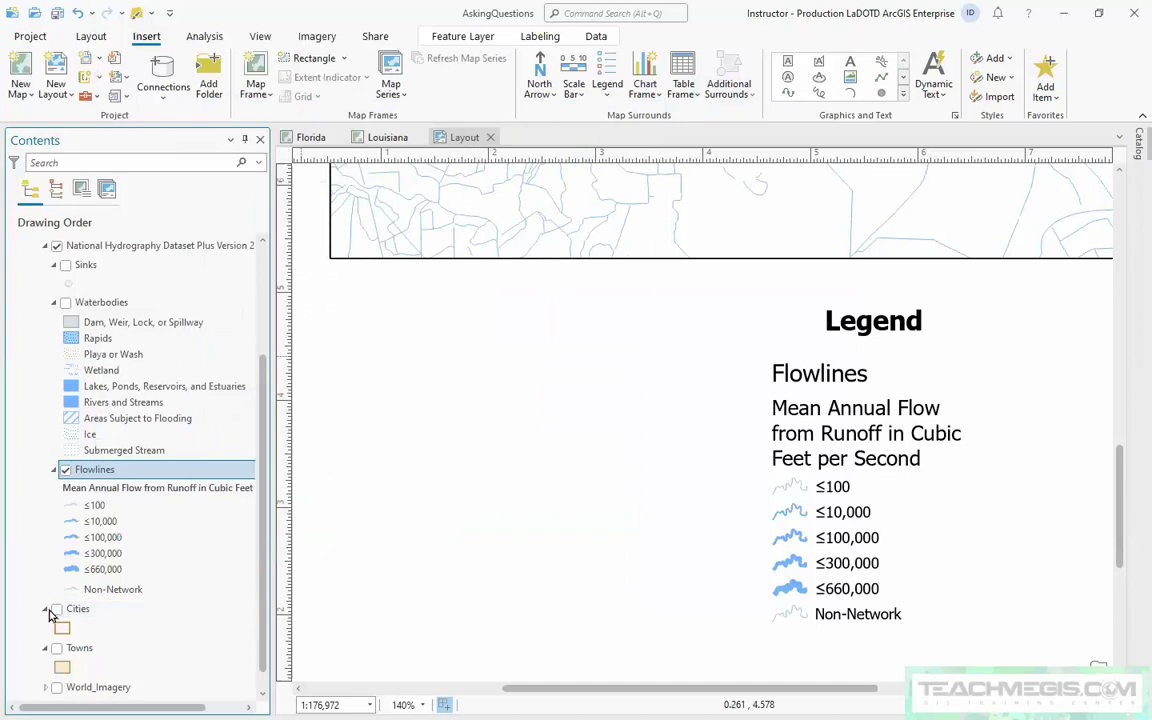
Switch on the Cities layer and set its legend patch to the puzzle-shaped outline.
left_click(58, 612)
left_click(57, 609)
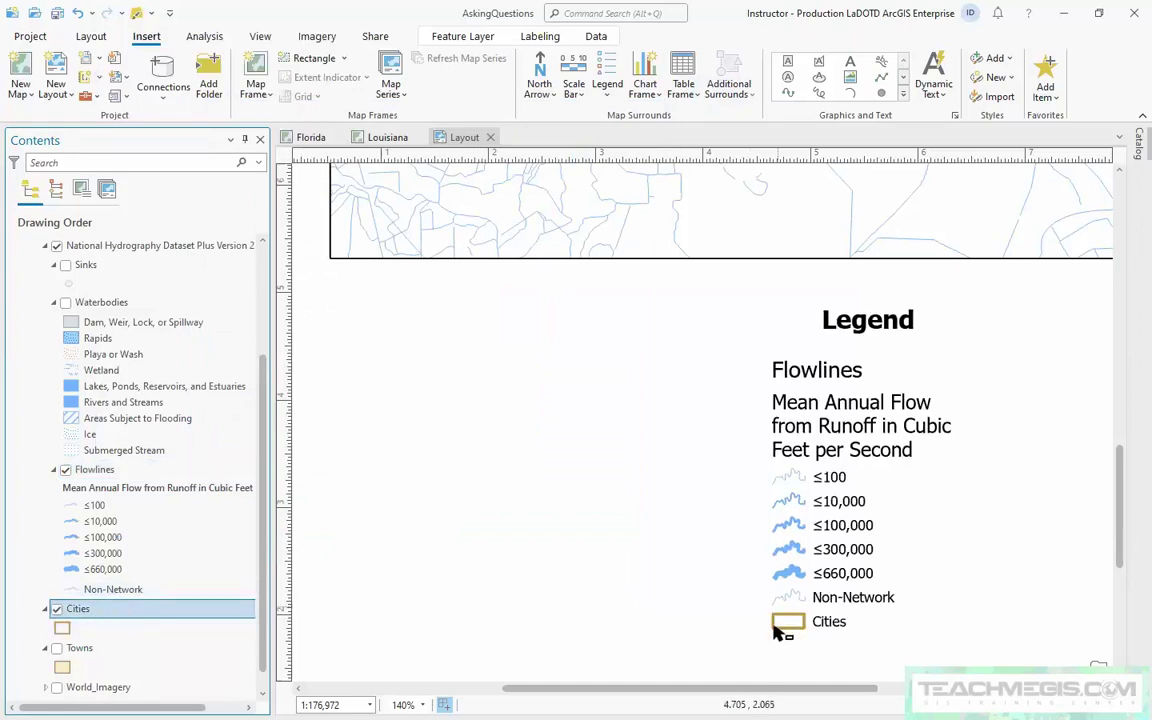
left_click(61, 628)
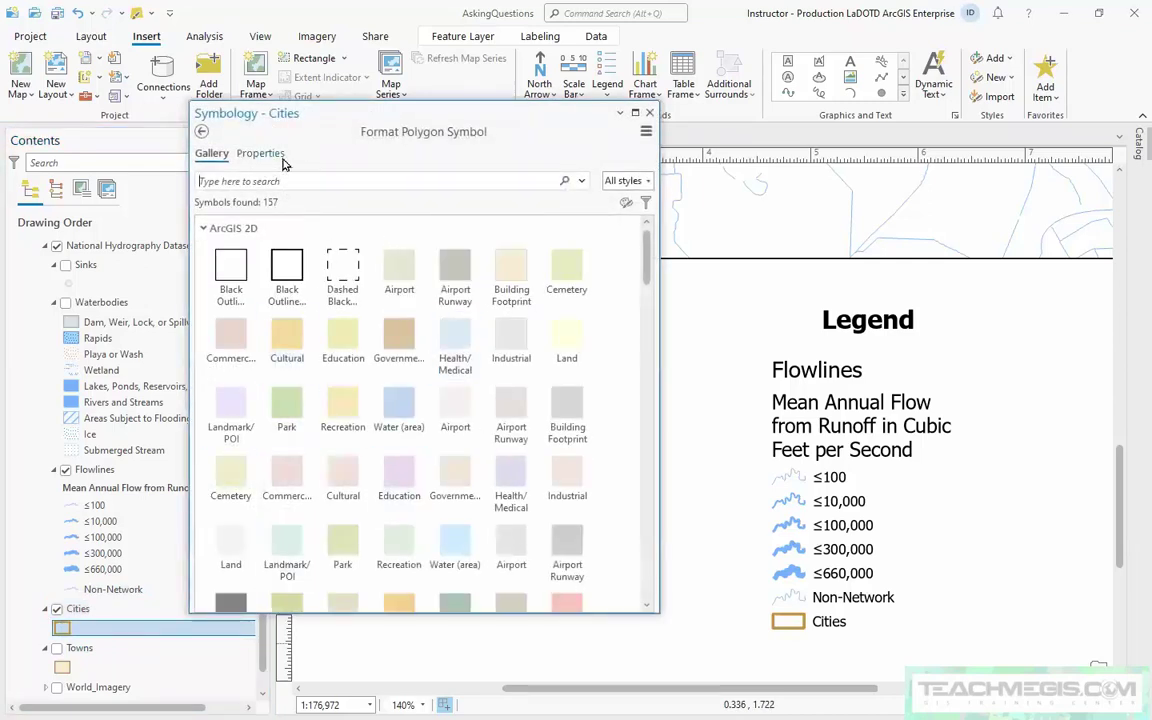
left_click(202, 135)
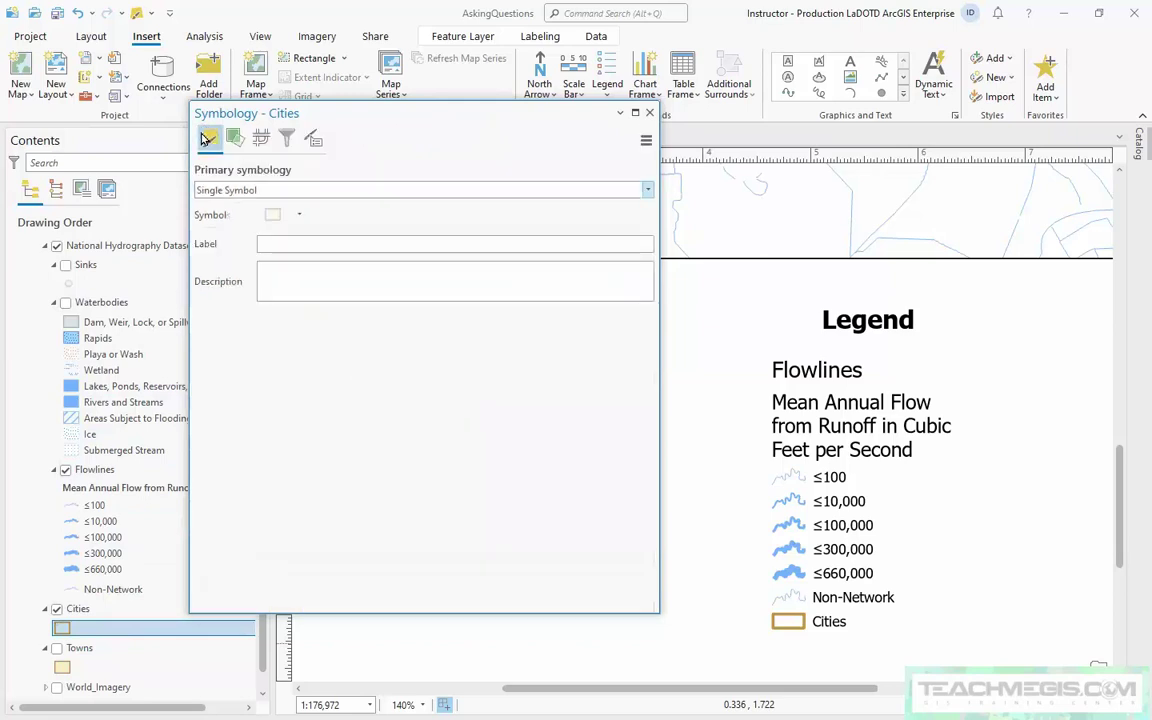
left_click(299, 214)
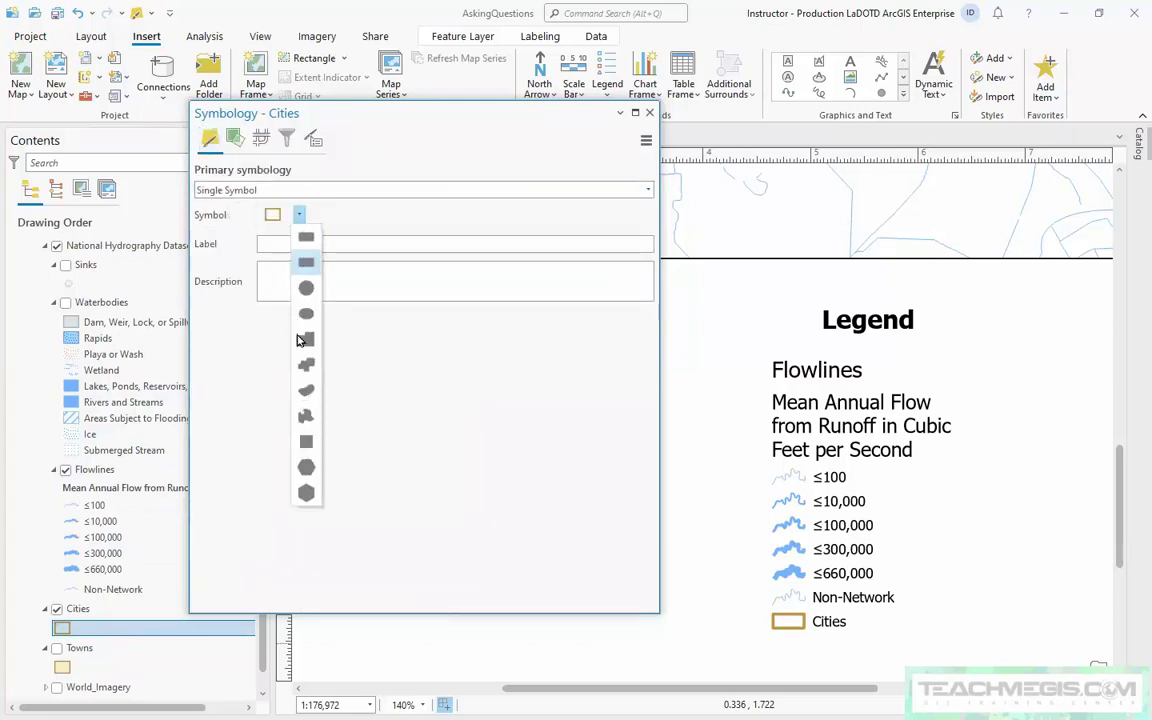
left_click(311, 366)
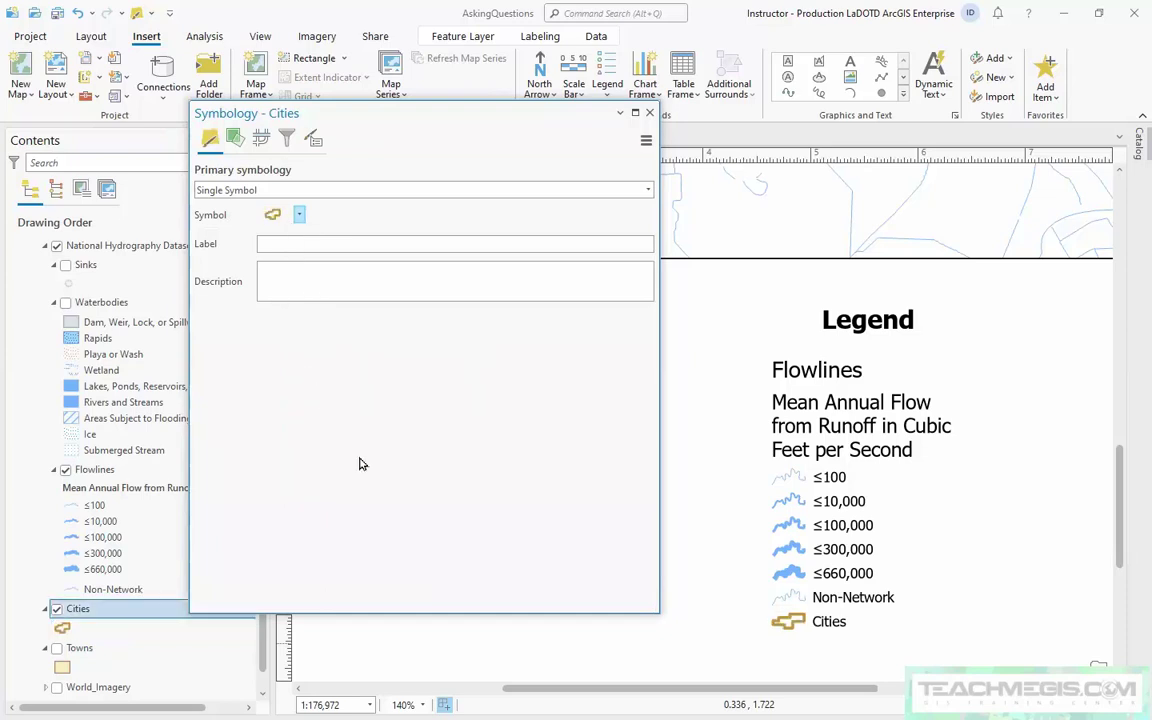
left_click(649, 113)
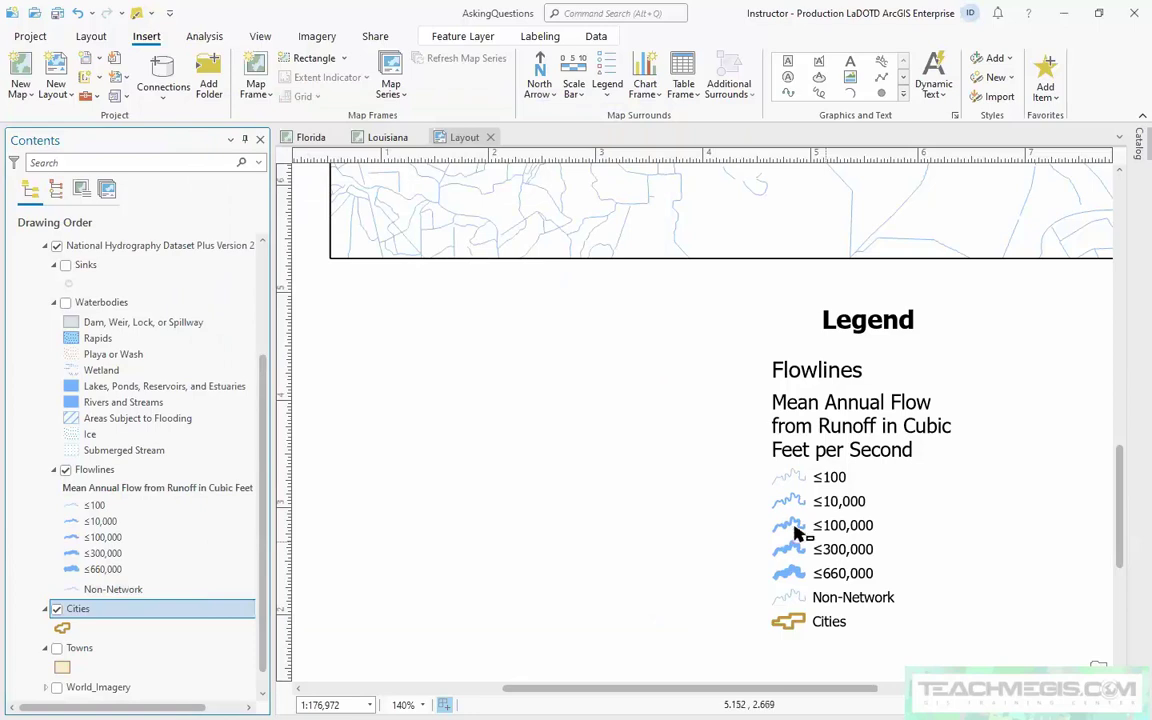
scroll(805, 532, "down", 5)
scroll(836, 548, "up", 2)
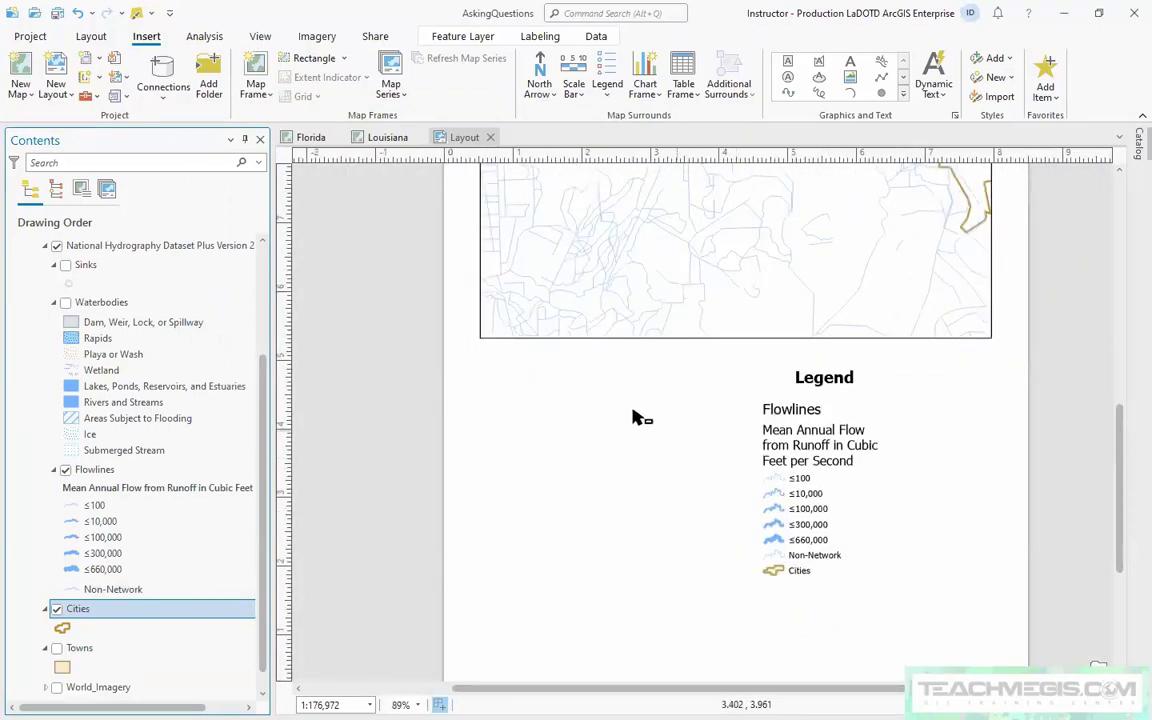
On the Louisiana map, copy the Flowlines layer and paste it at the top of the map.
key("ctrl+Tab")
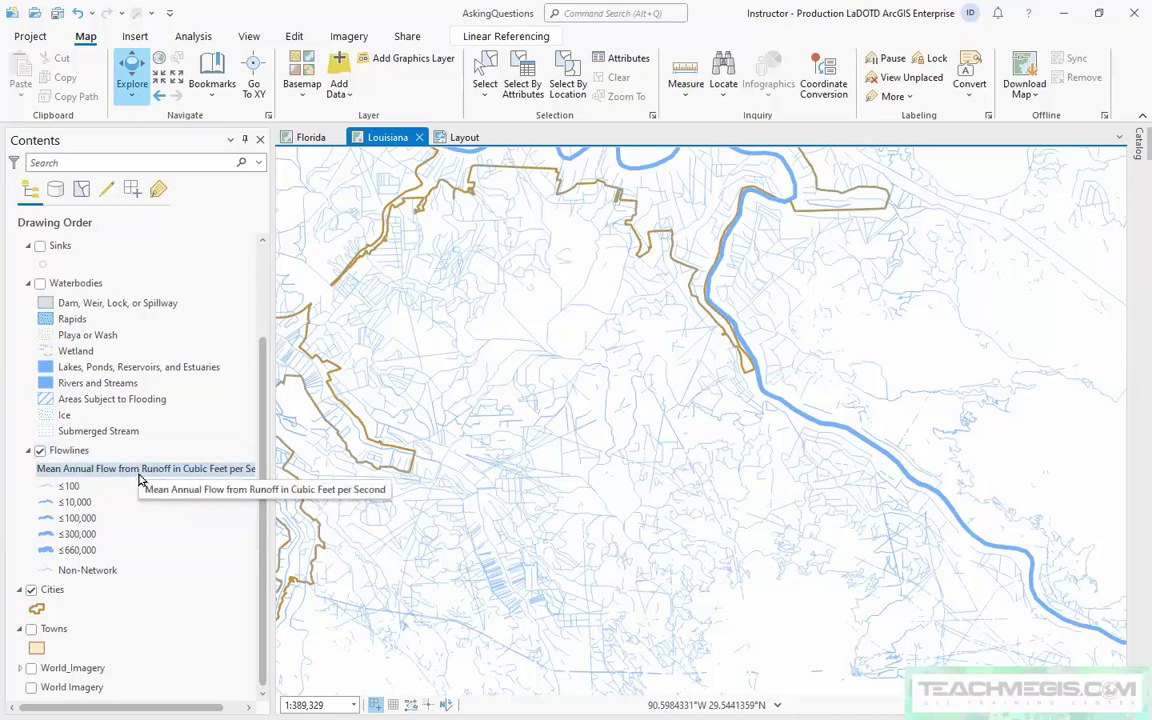
right_click(68, 452)
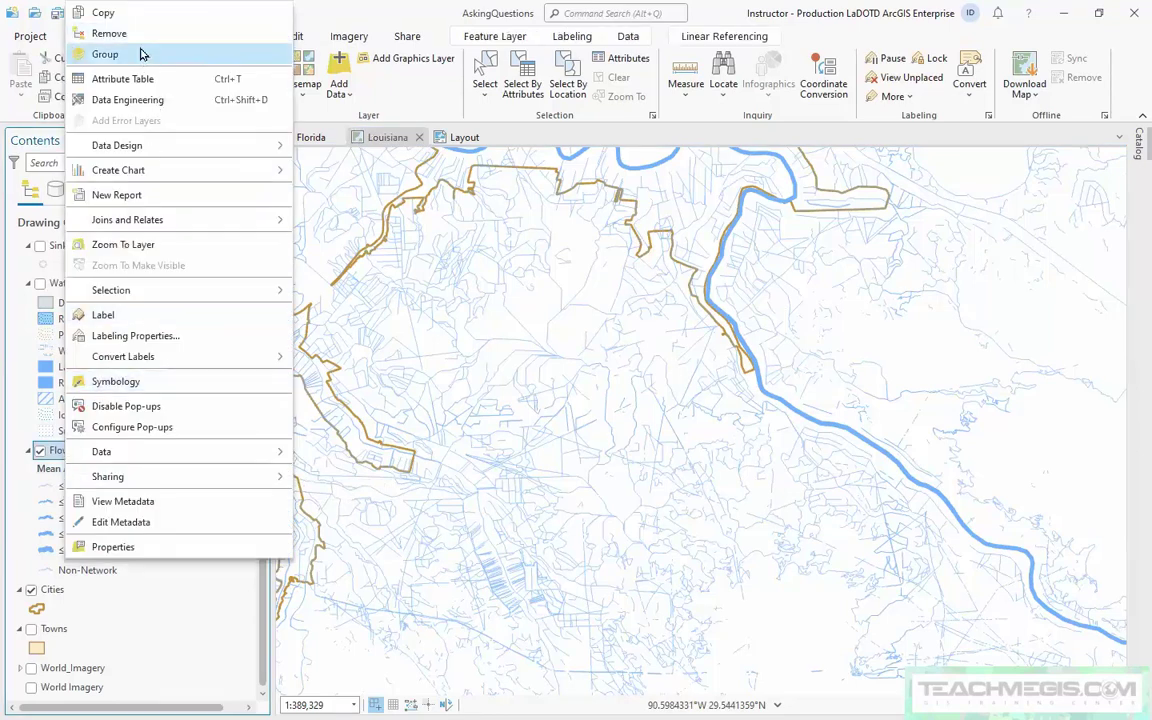
left_click(130, 14)
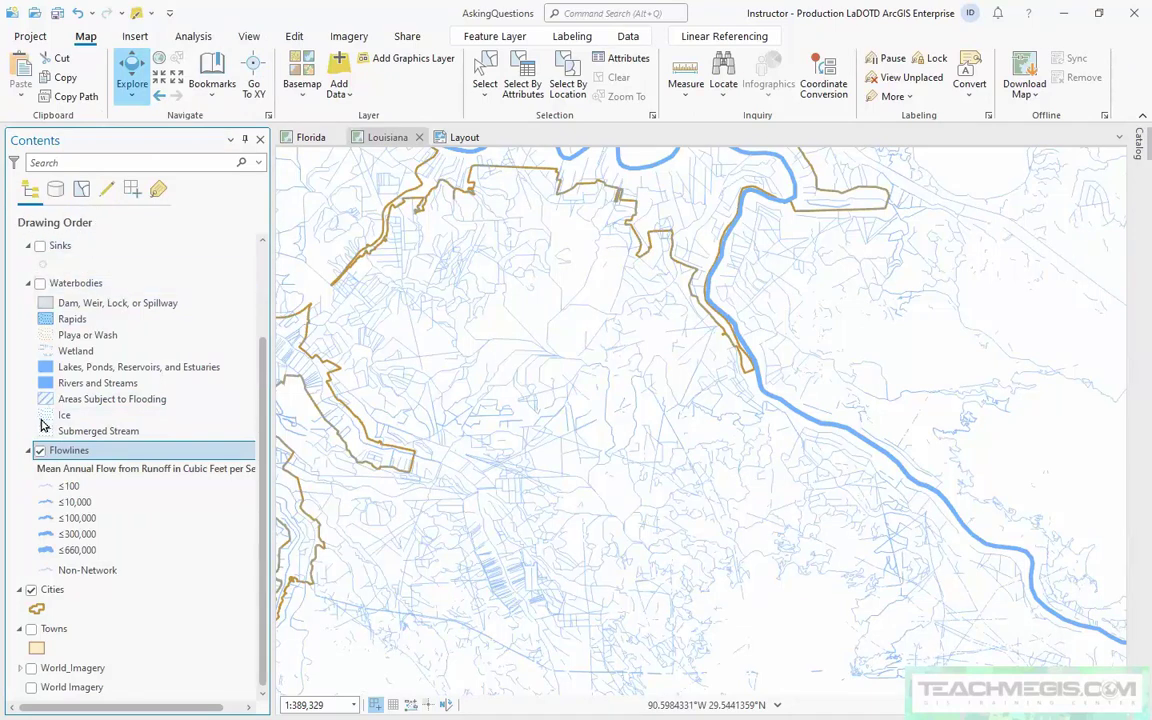
scroll(90, 530, "up", 3)
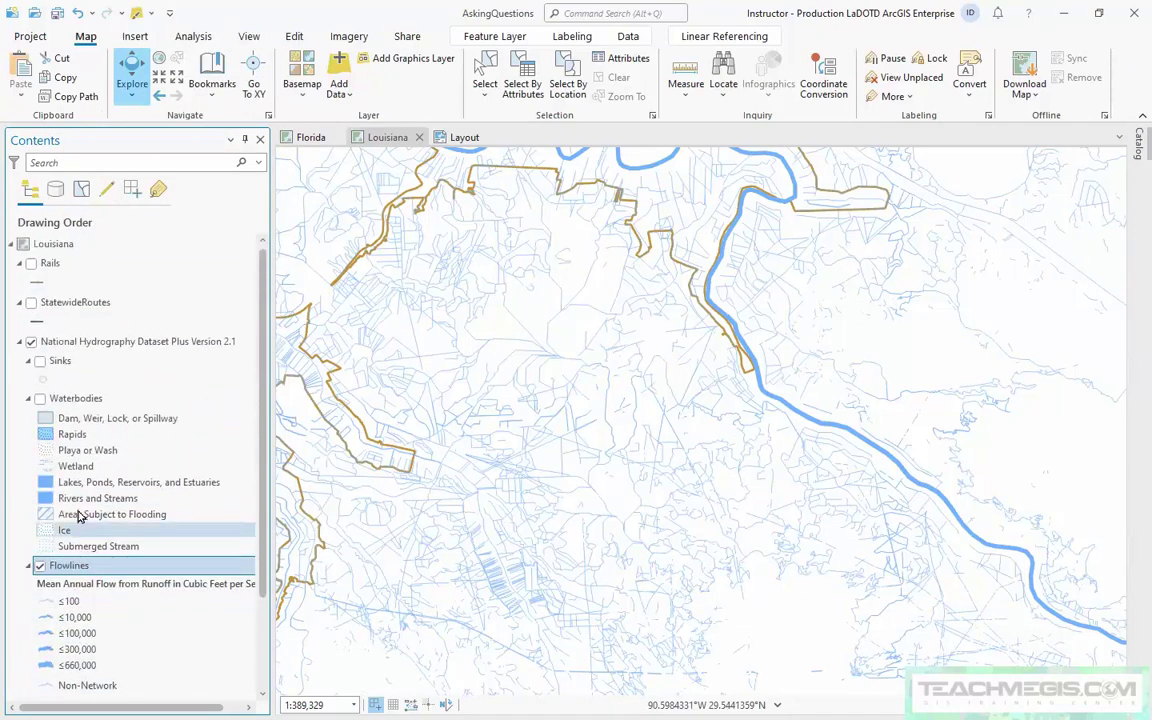
right_click(43, 244)
key("Escape")
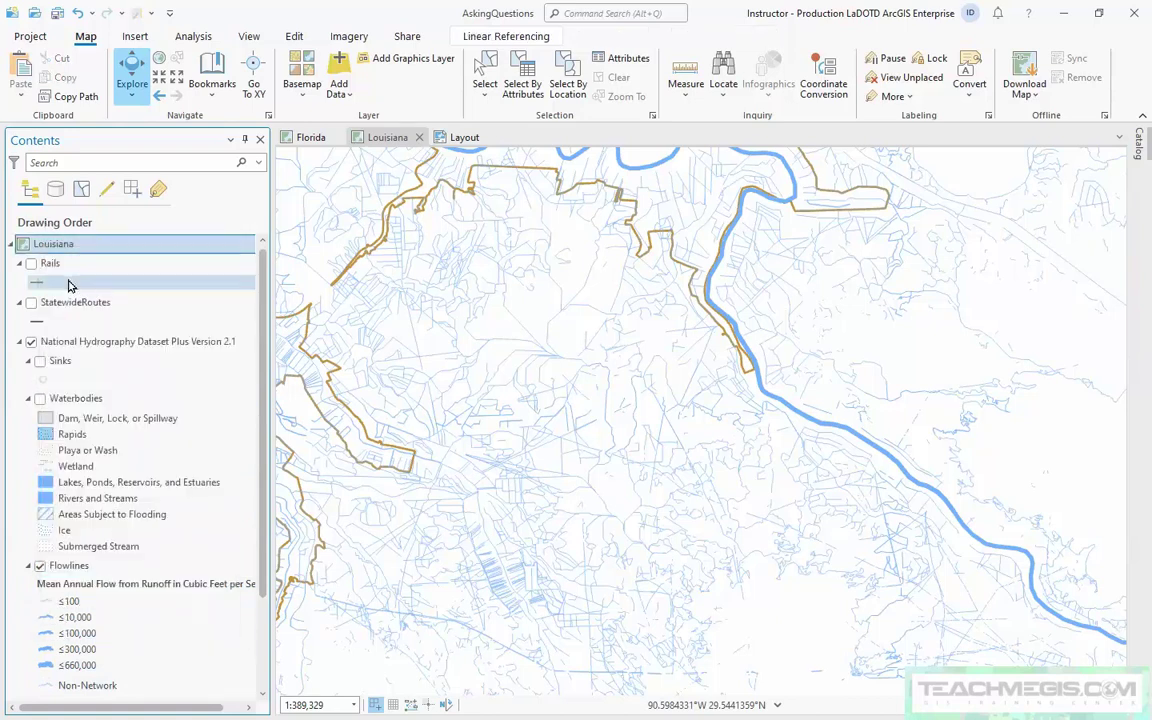
Open the symbology settings of the copied Flowlines layer.
scroll(70, 480, "down", 3)
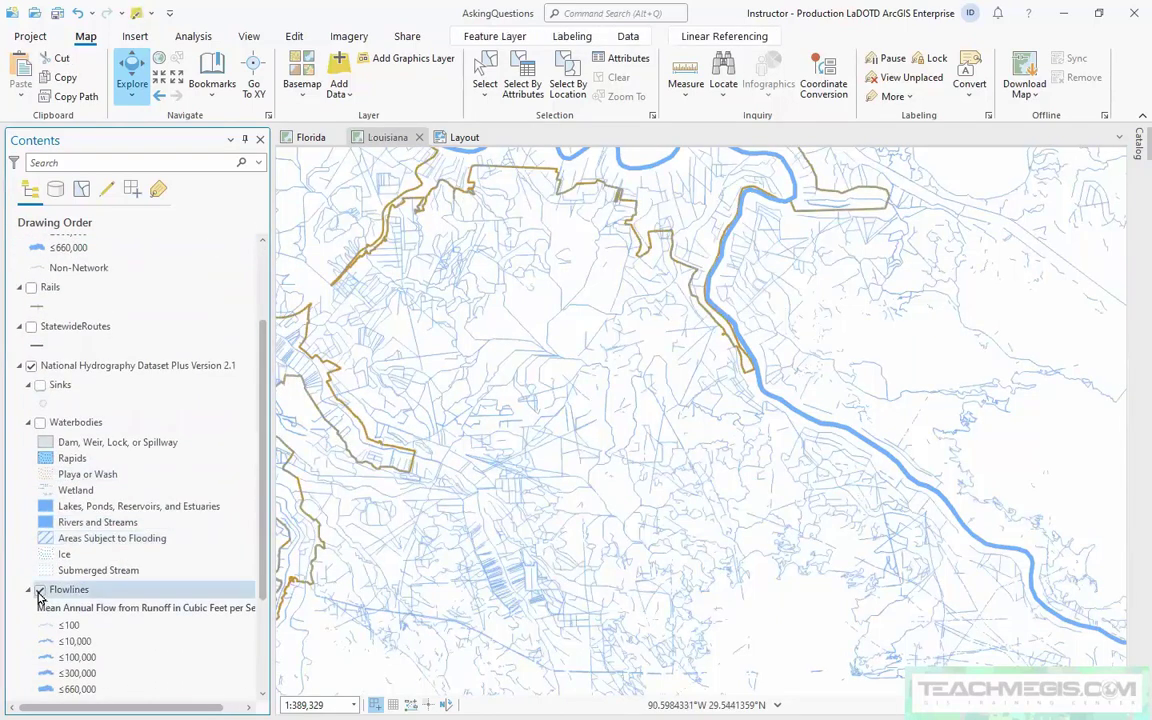
scroll(98, 650, "up", 3)
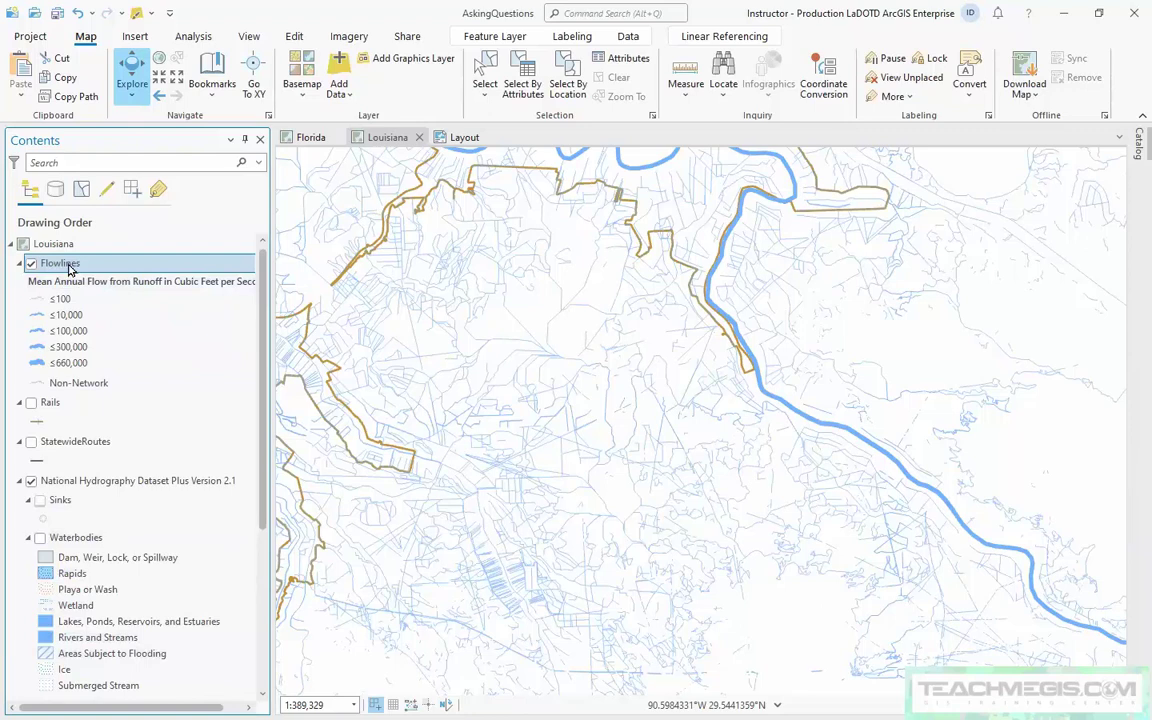
right_click(70, 269)
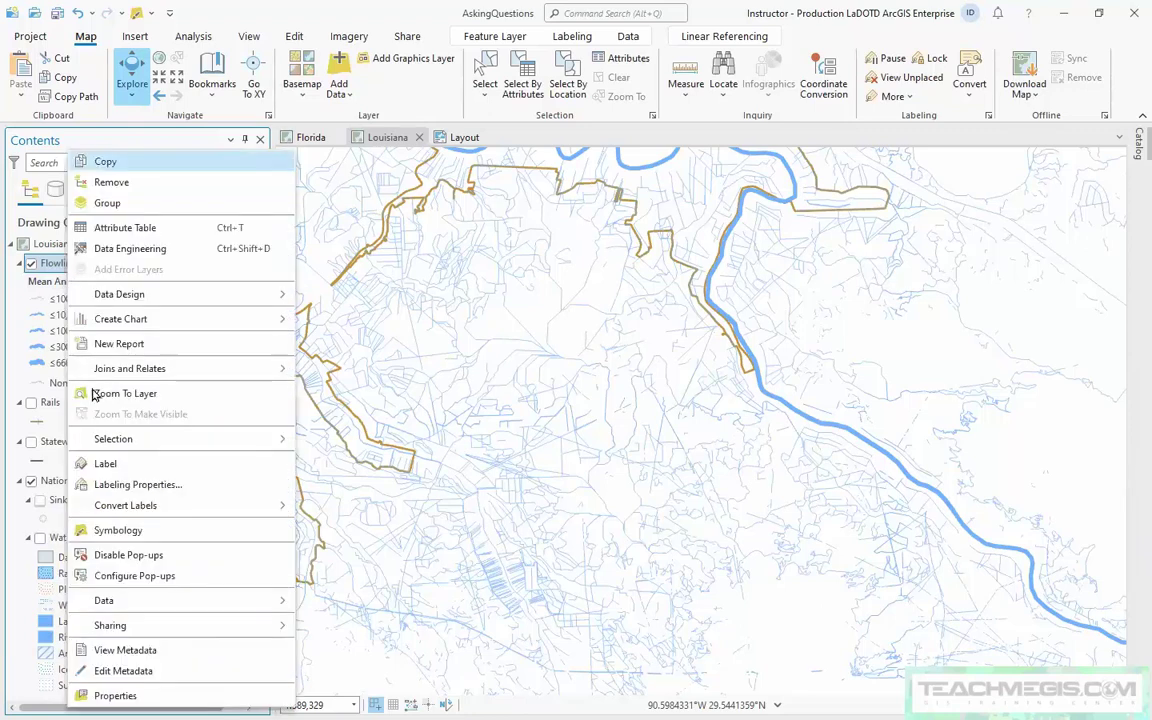
left_click(185, 531)
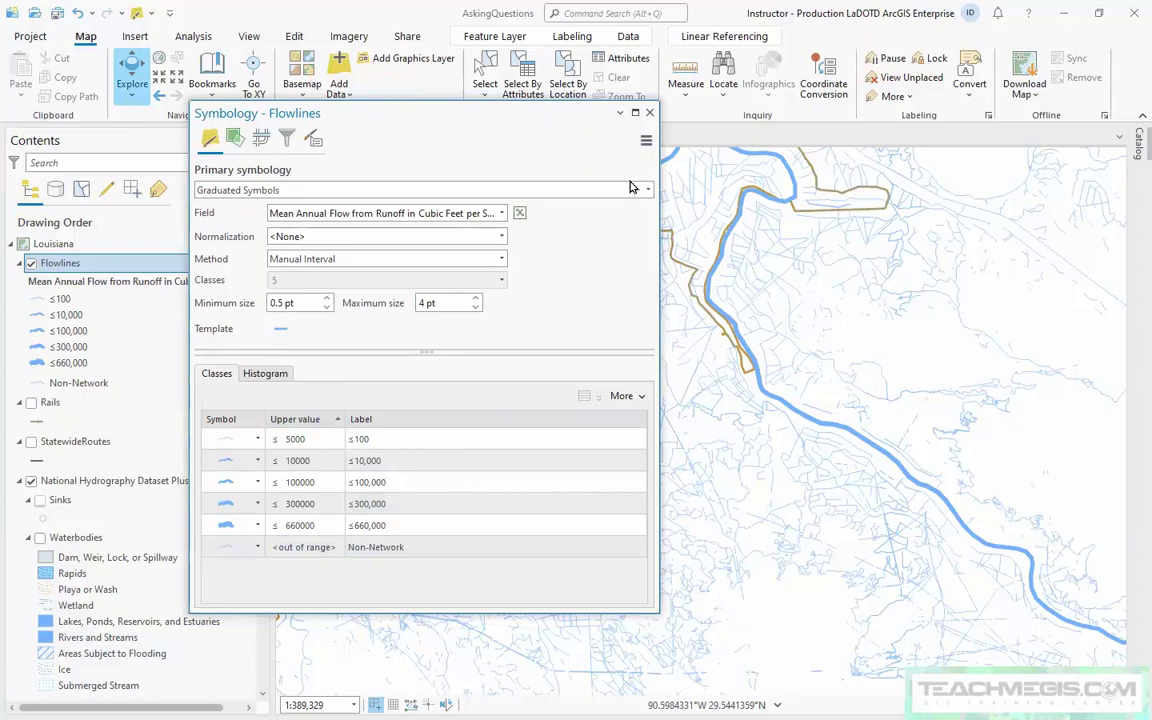
Import symbology from FlowlineByRunoffs.lyrx into Flowlines, classing it by August runoff flow.
left_click(646, 142)
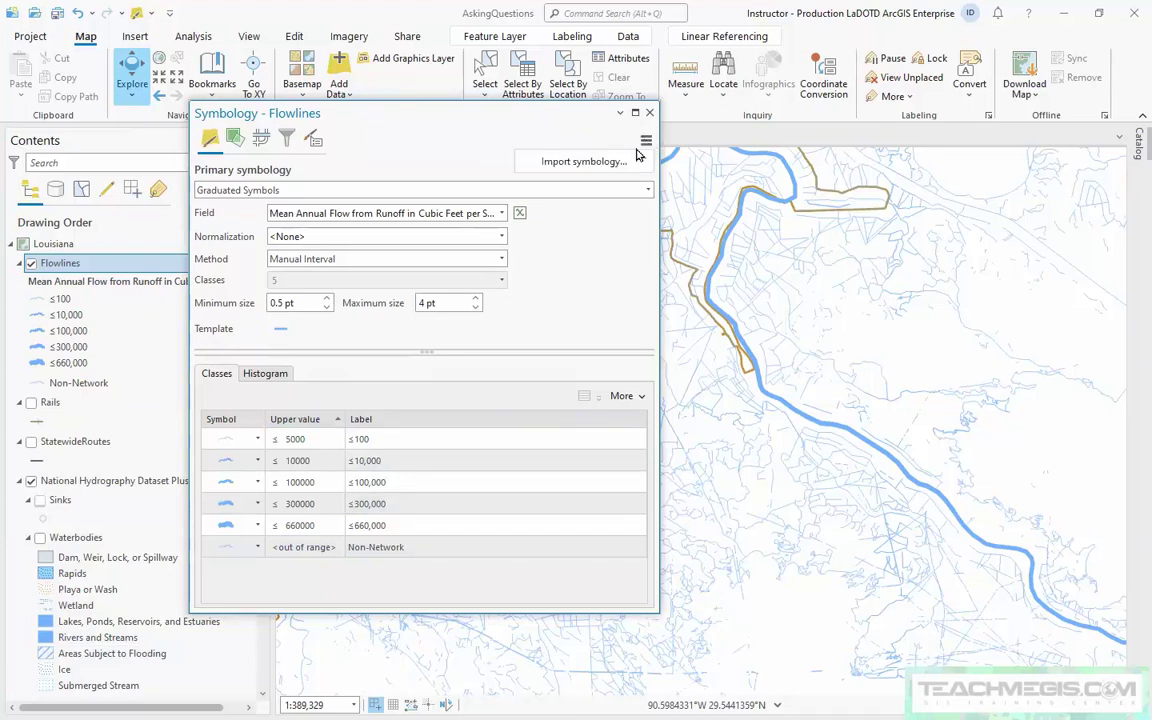
left_click(584, 165)
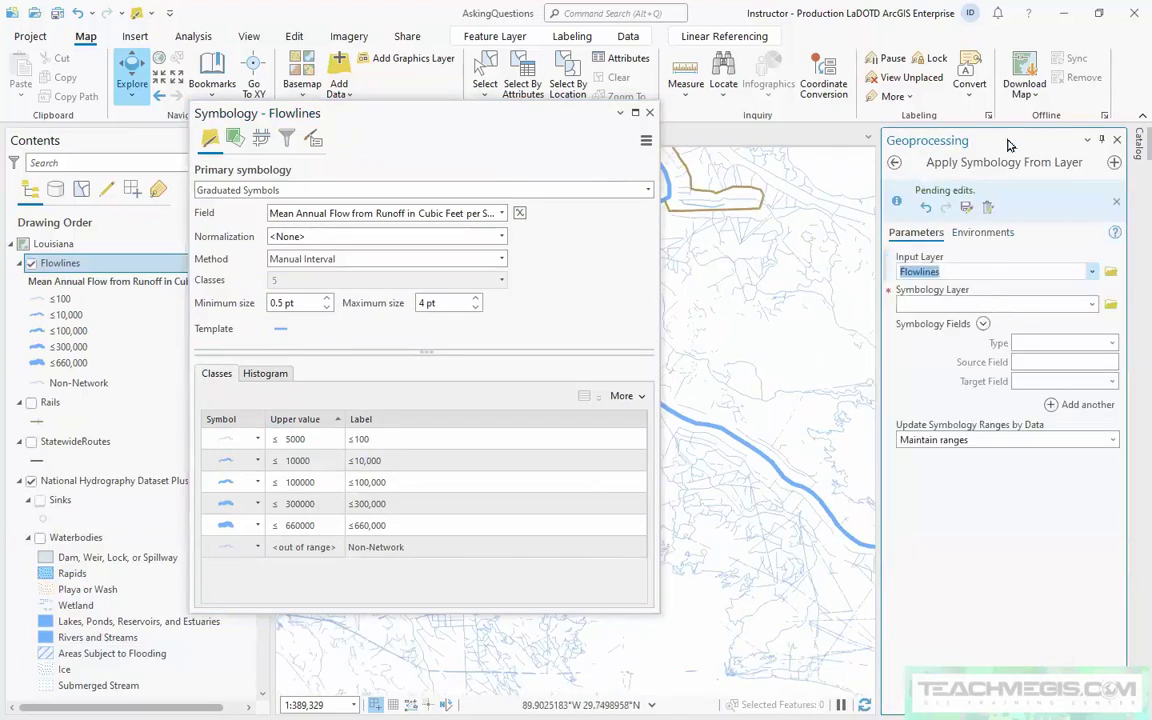
left_click_drag(901, 157, 667, 96)
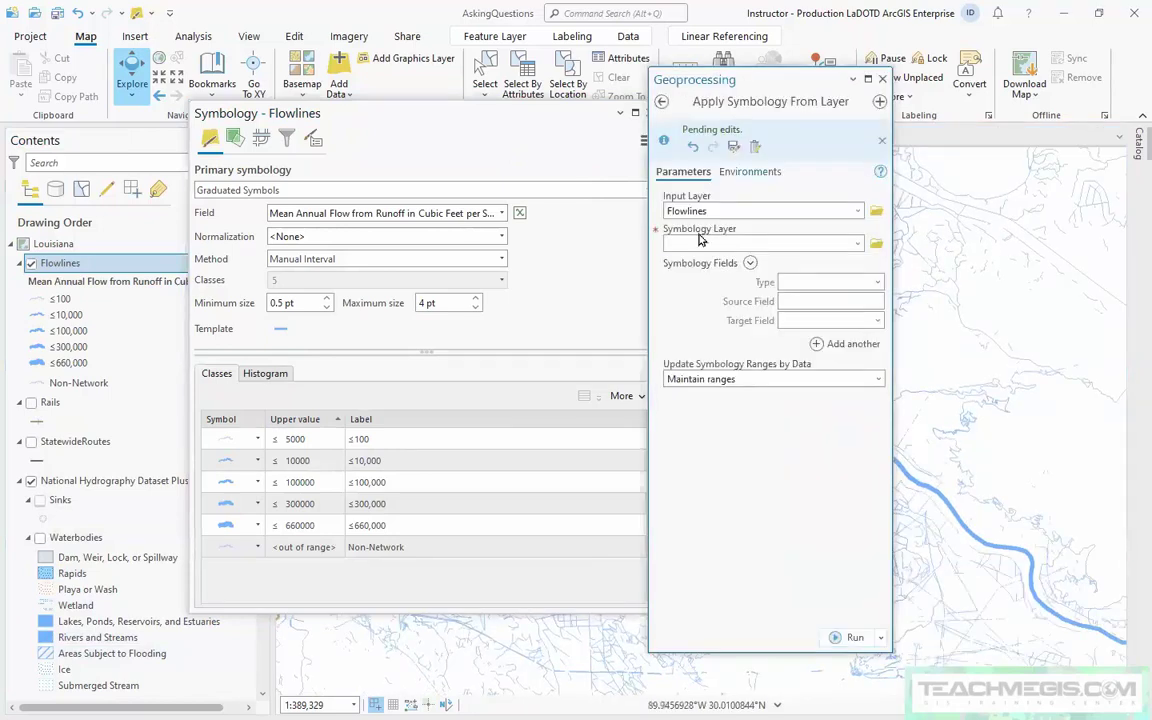
left_click(876, 244)
left_click(533, 170)
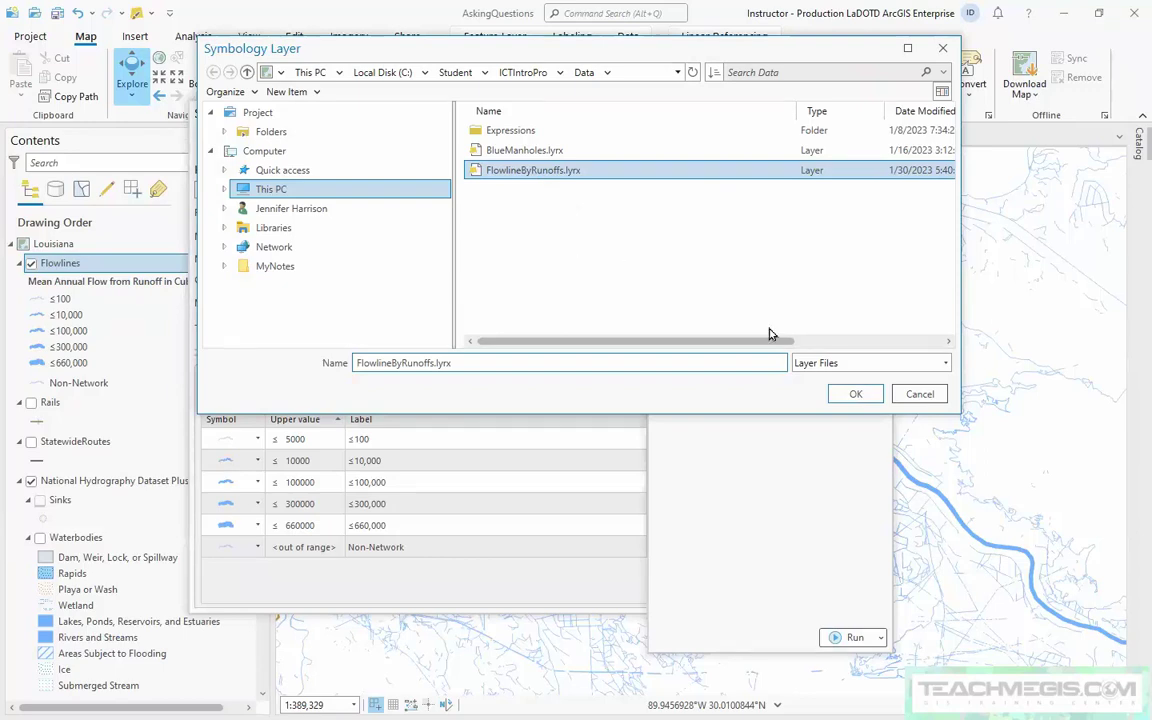
left_click(855, 396)
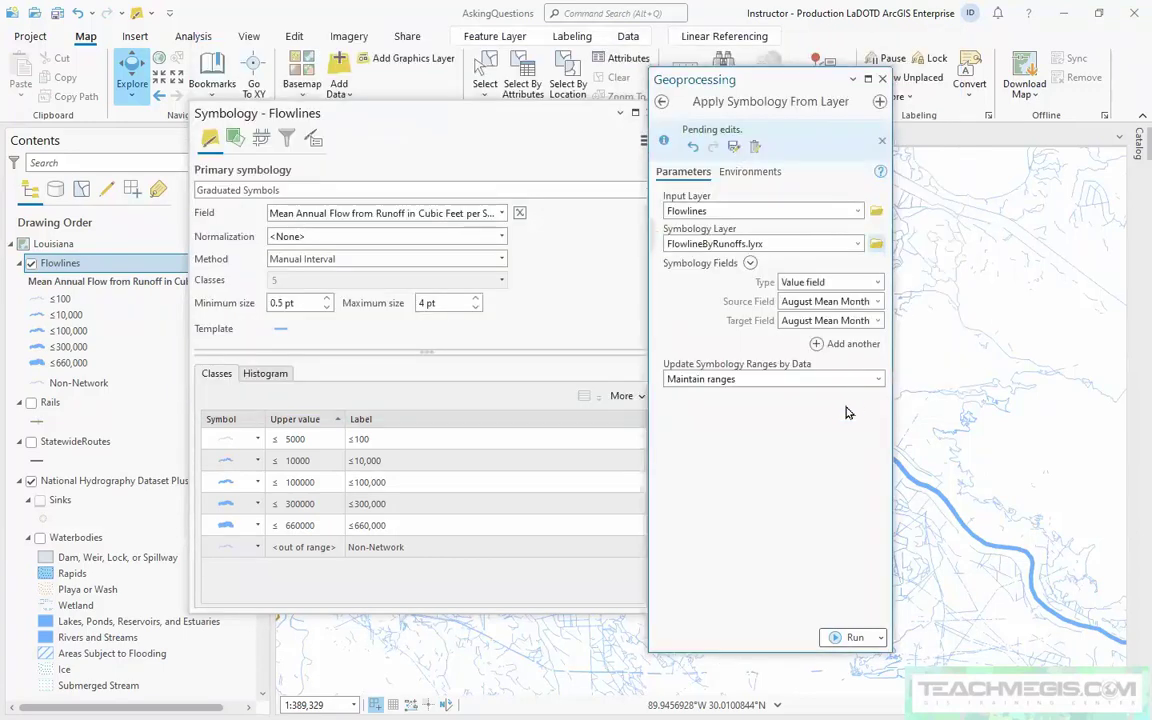
left_click(845, 637)
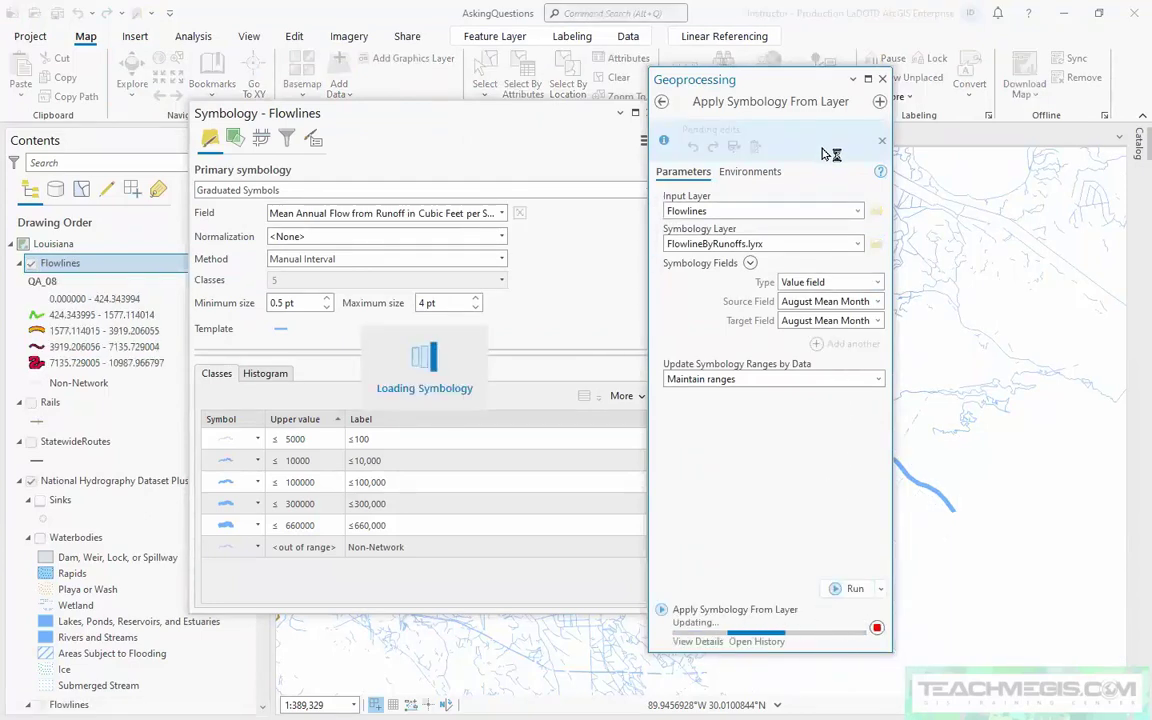
left_click(882, 80)
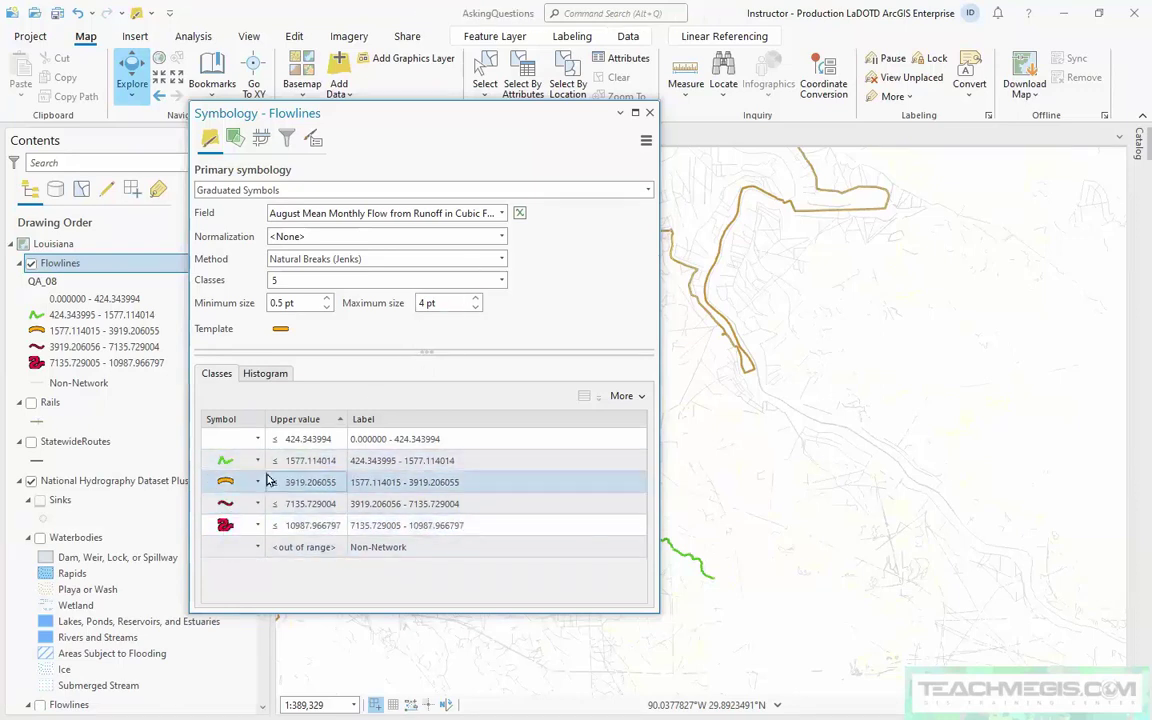
Close the Symbology - Flowlines pane to view the runoff-classed map.
left_click(649, 116)
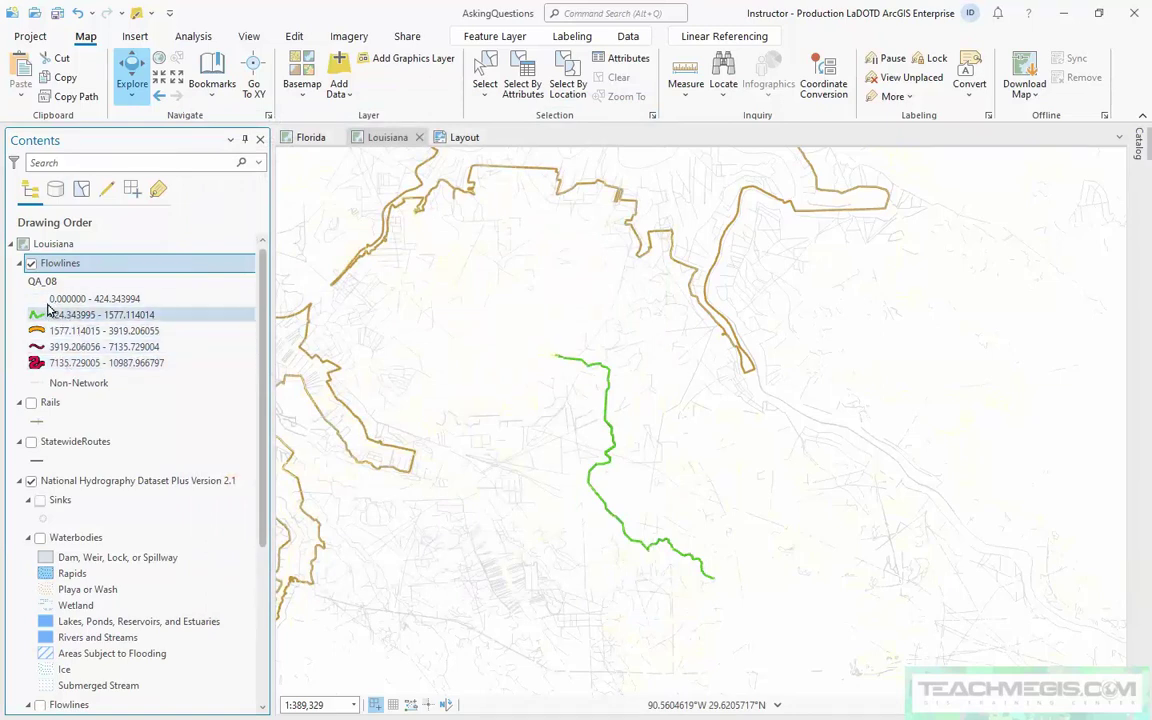
Color the 0.000000 - 424.343994 runoff class blue from the ArcGIS Colors palette.
left_click(36, 298)
right_click(36, 298)
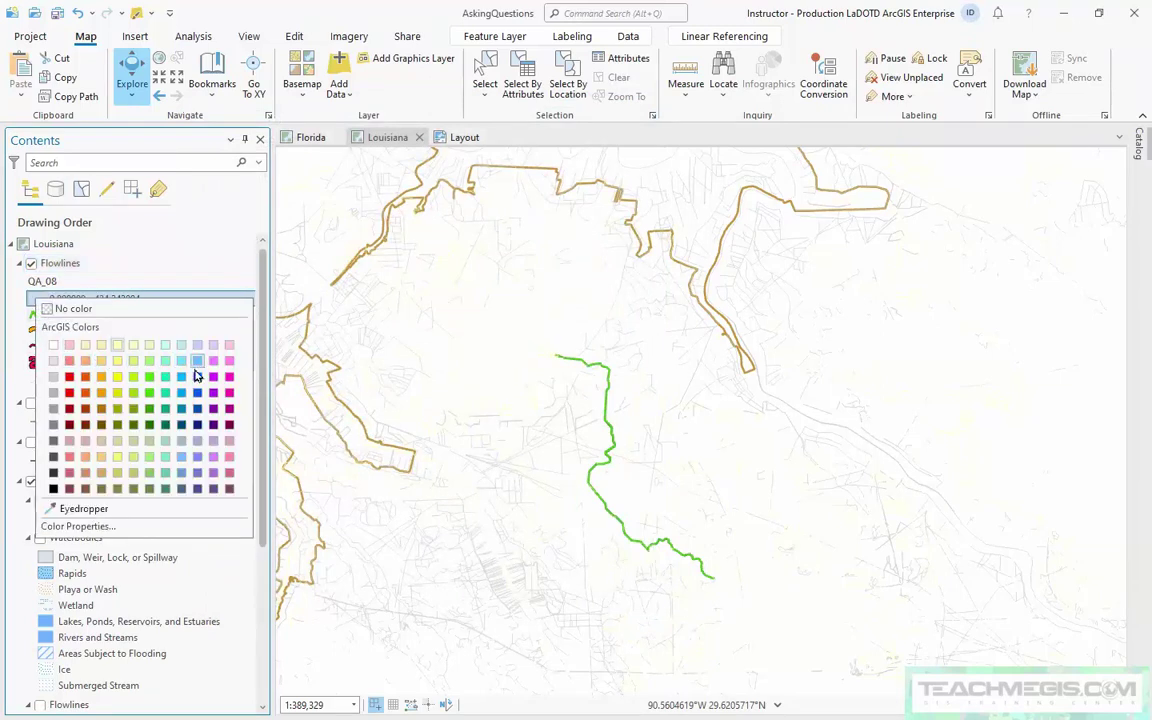
left_click(197, 376)
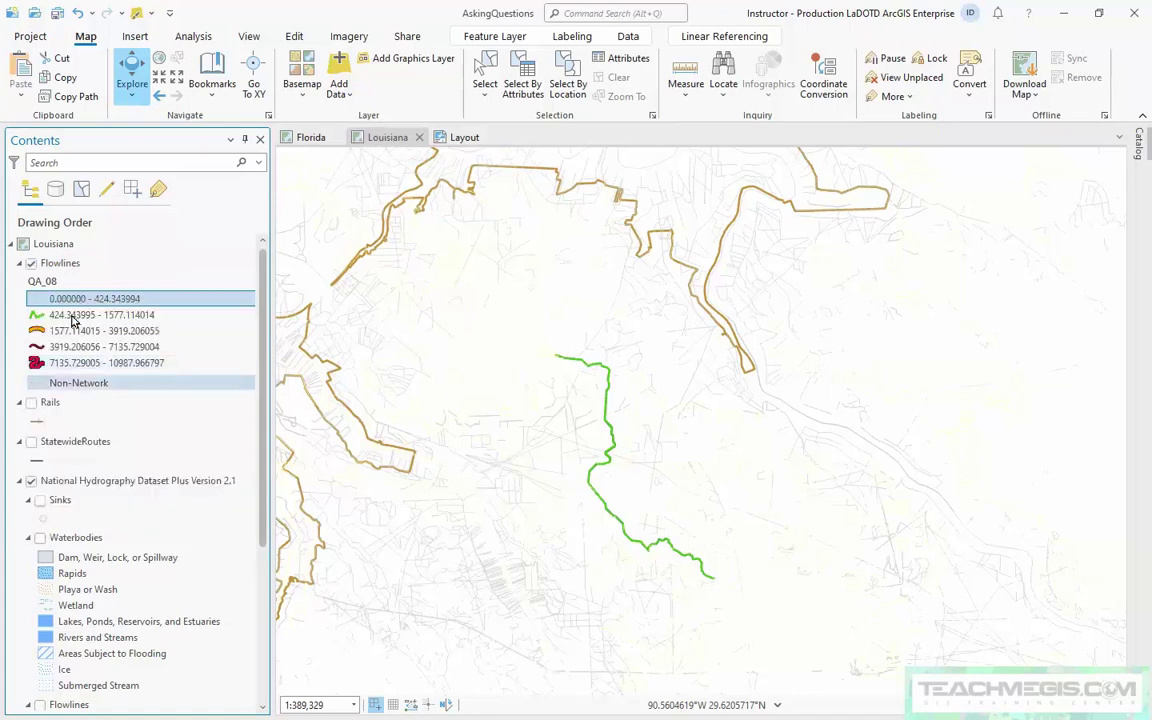
left_click(37, 299)
left_click(177, 352)
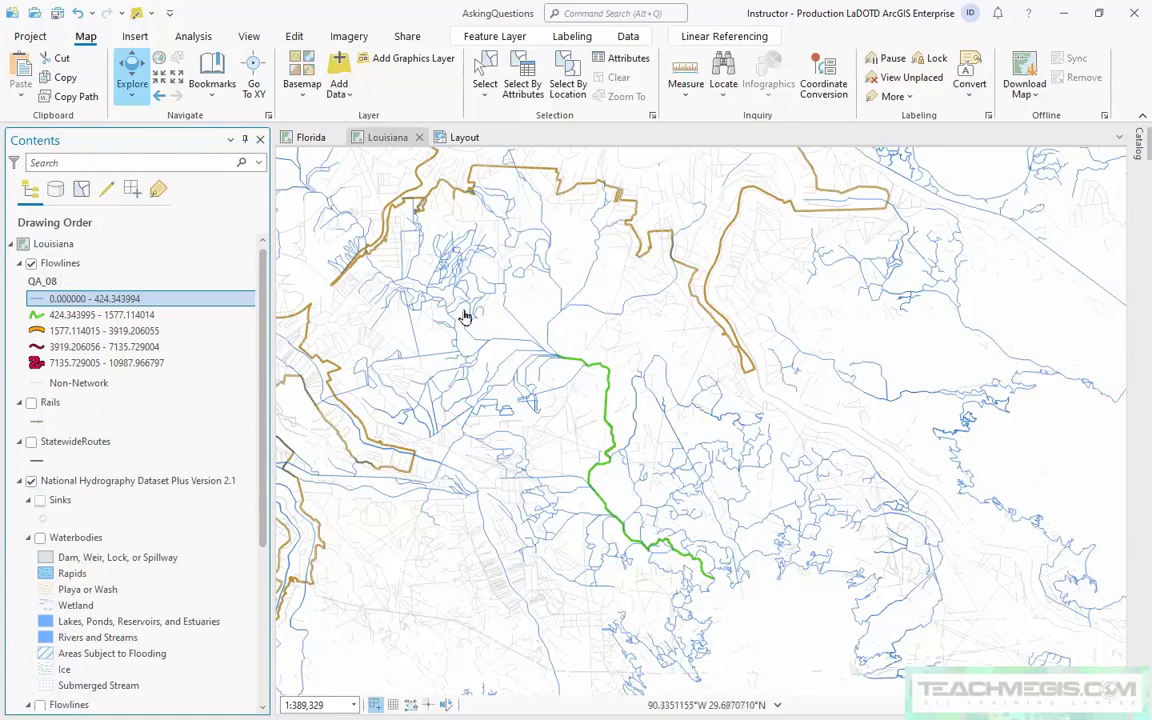
On the Edit tab, turn off Flowlines and Cities, turn on Towns, and zoom in.
left_click(295, 38)
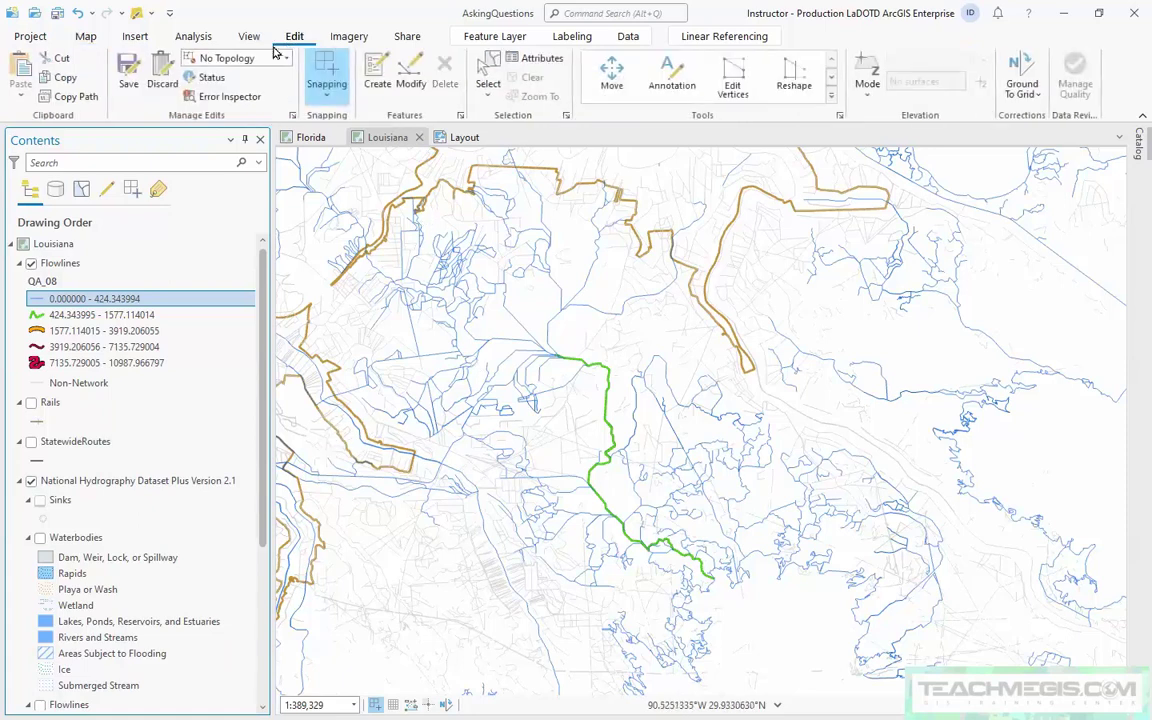
left_click(31, 263)
scroll(40, 575, "down", 5)
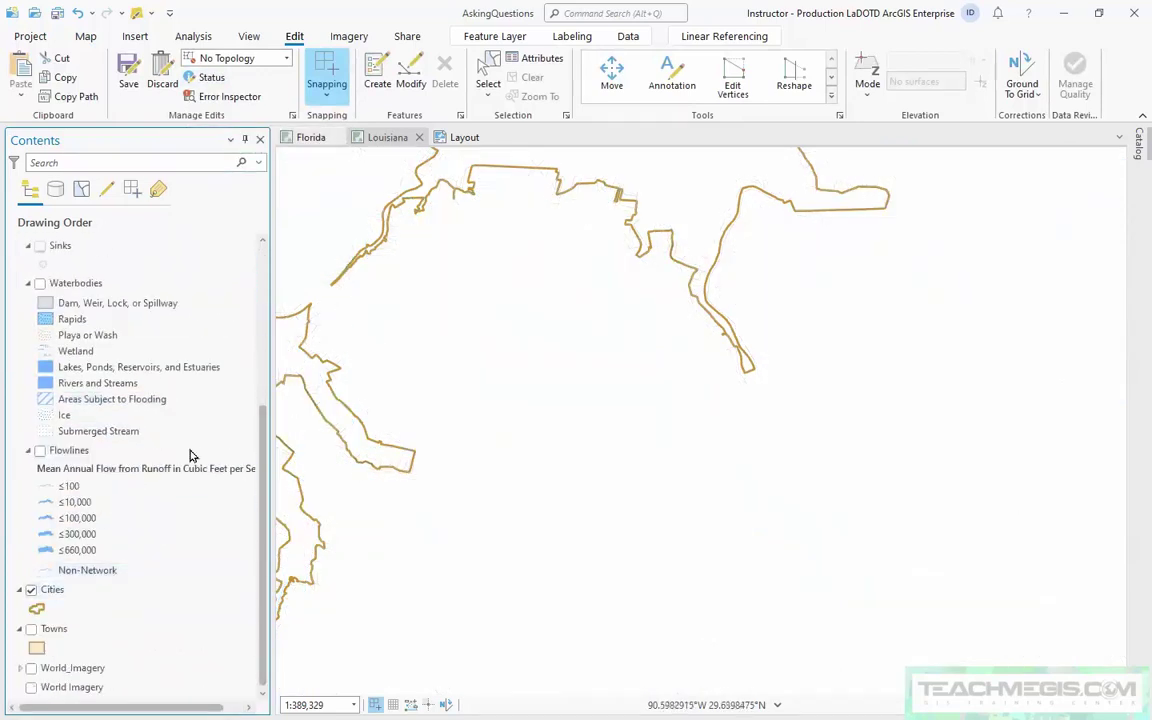
left_click(31, 590)
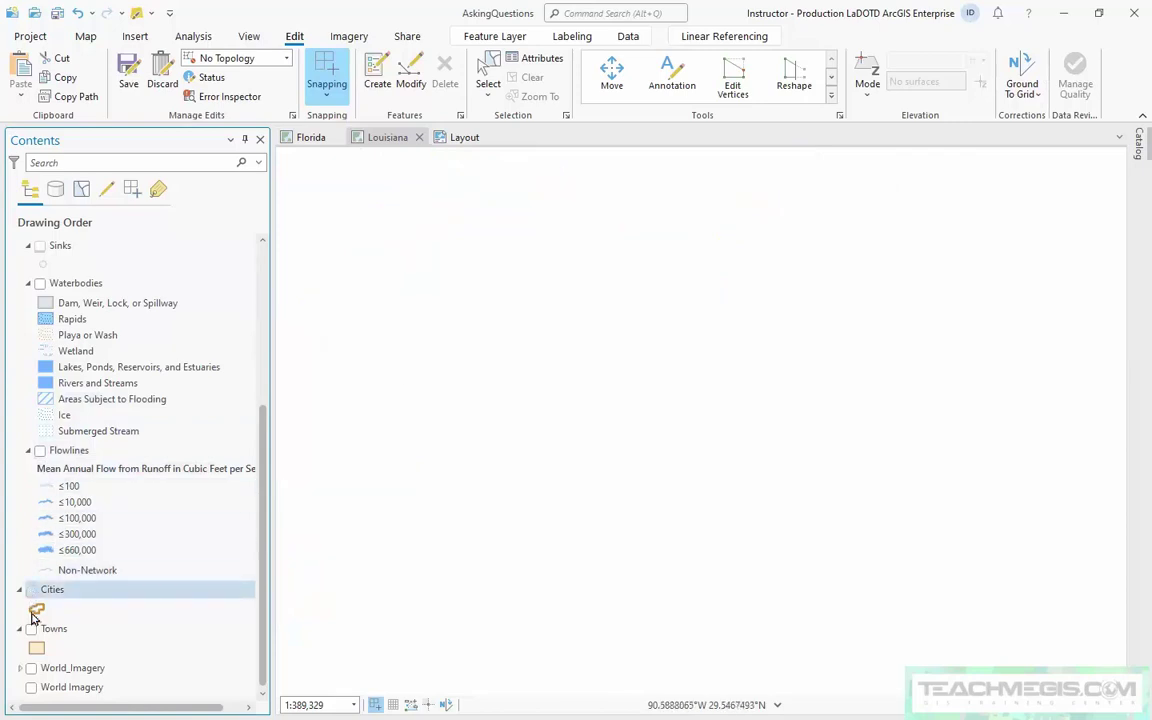
left_click(31, 629)
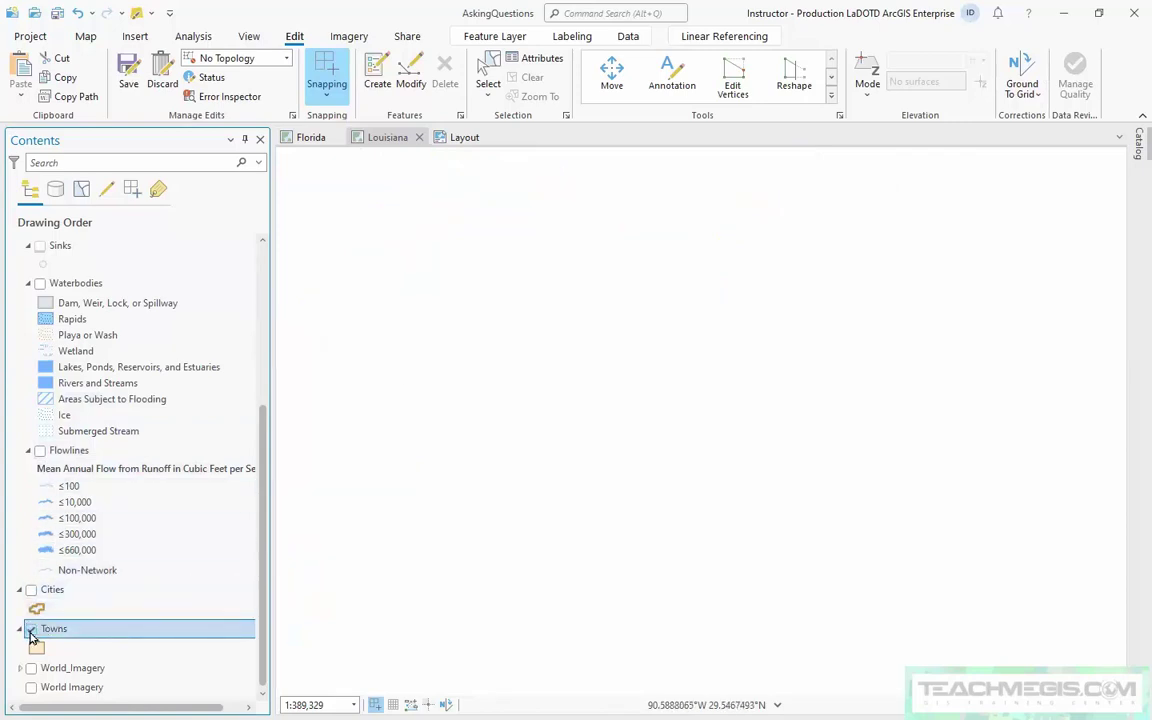
scroll(484, 530, "up", 4)
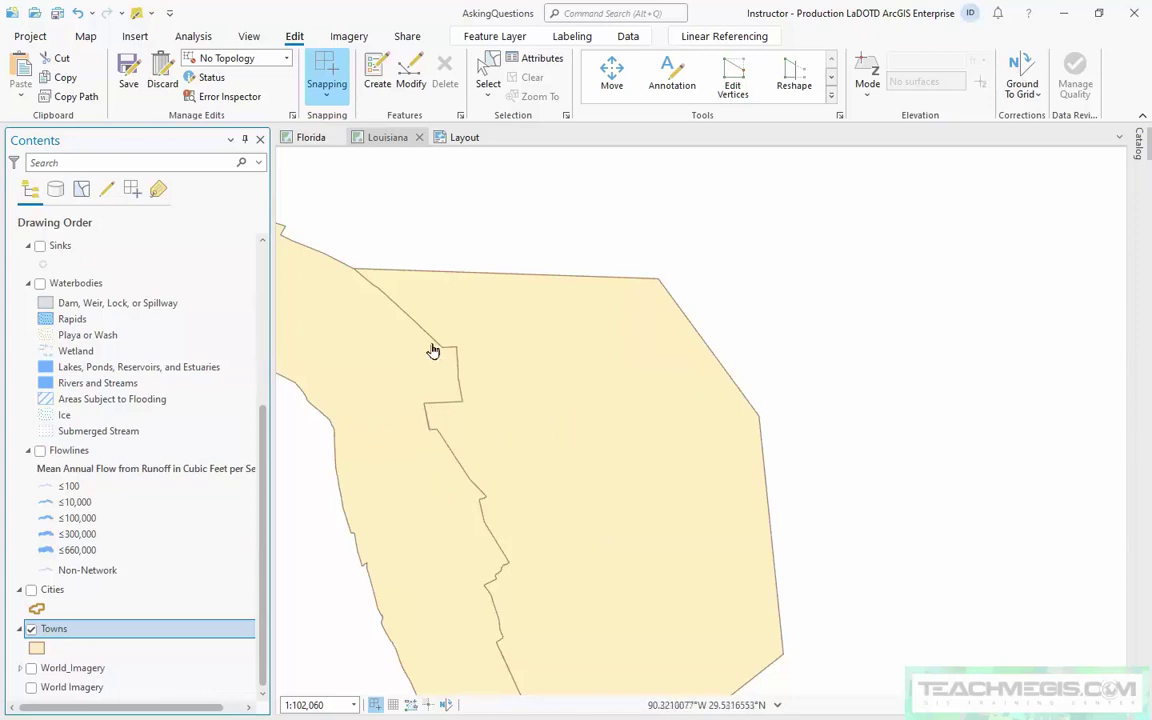
Set the topology option to Map Topology and choose the Reshape tool.
left_click(309, 137)
left_click(258, 58)
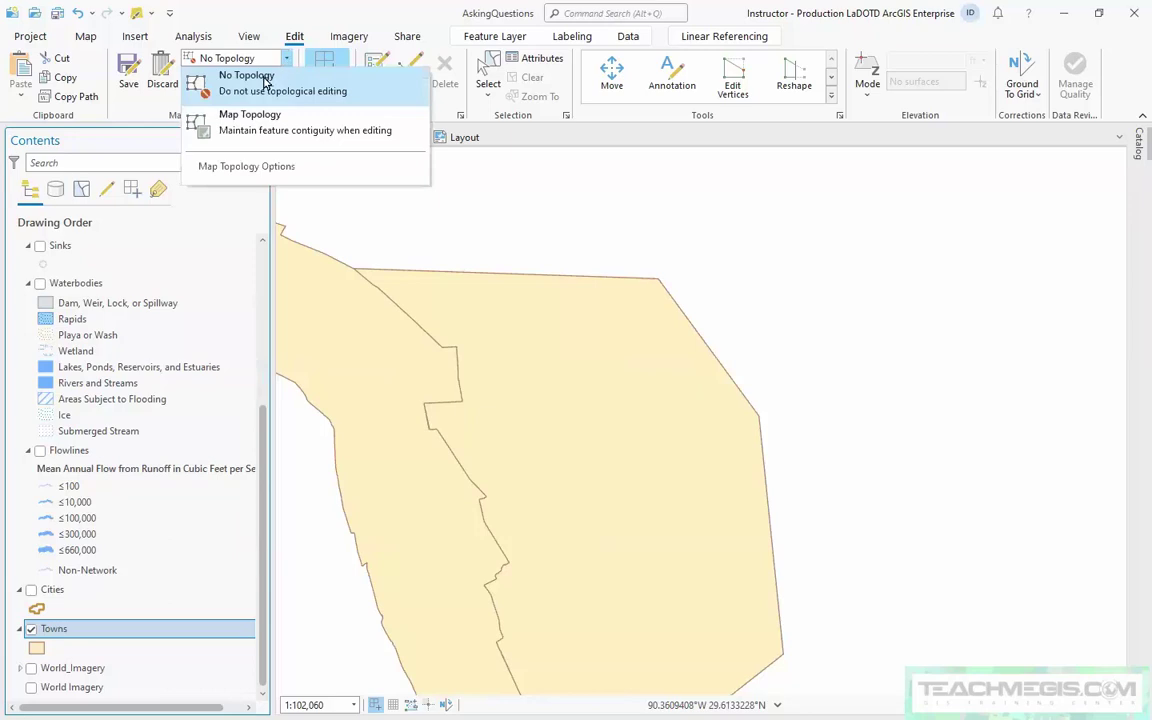
left_click(251, 118)
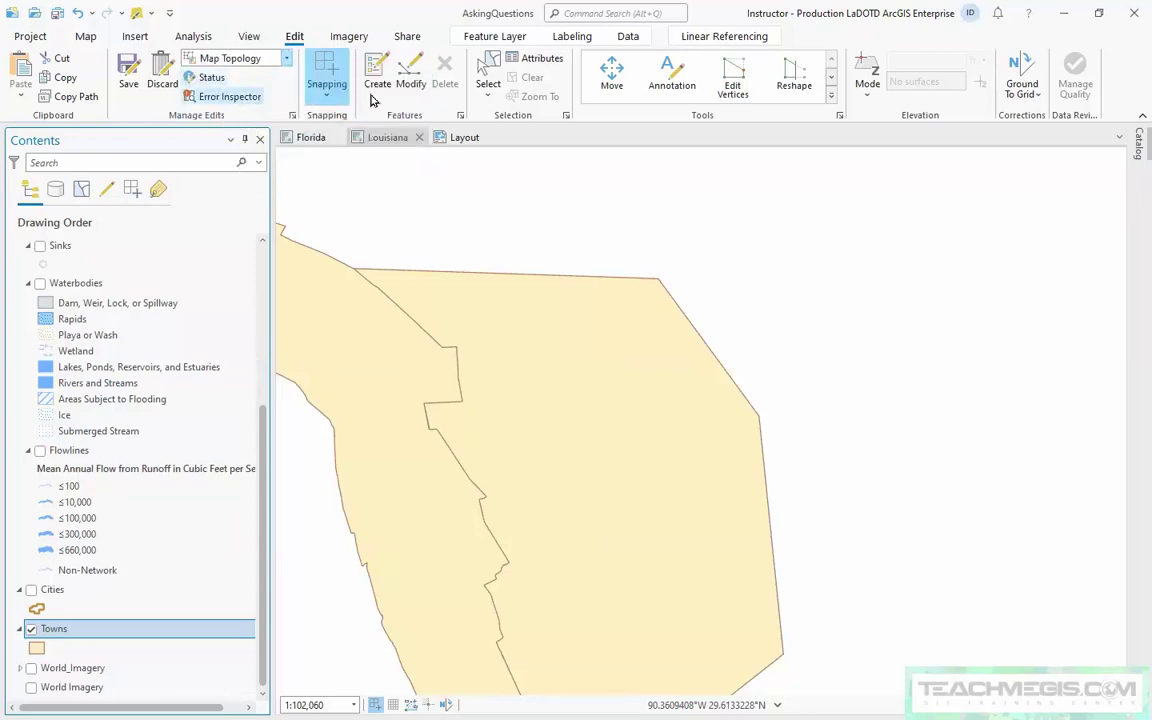
left_click(414, 80)
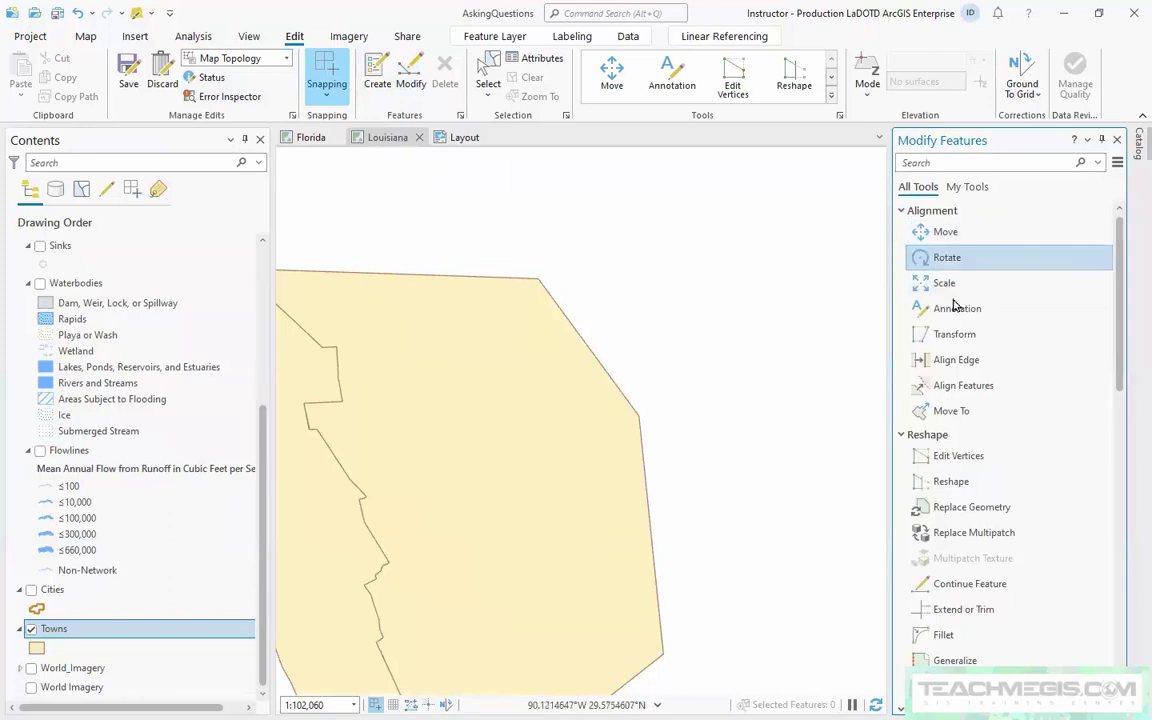
left_click(955, 481)
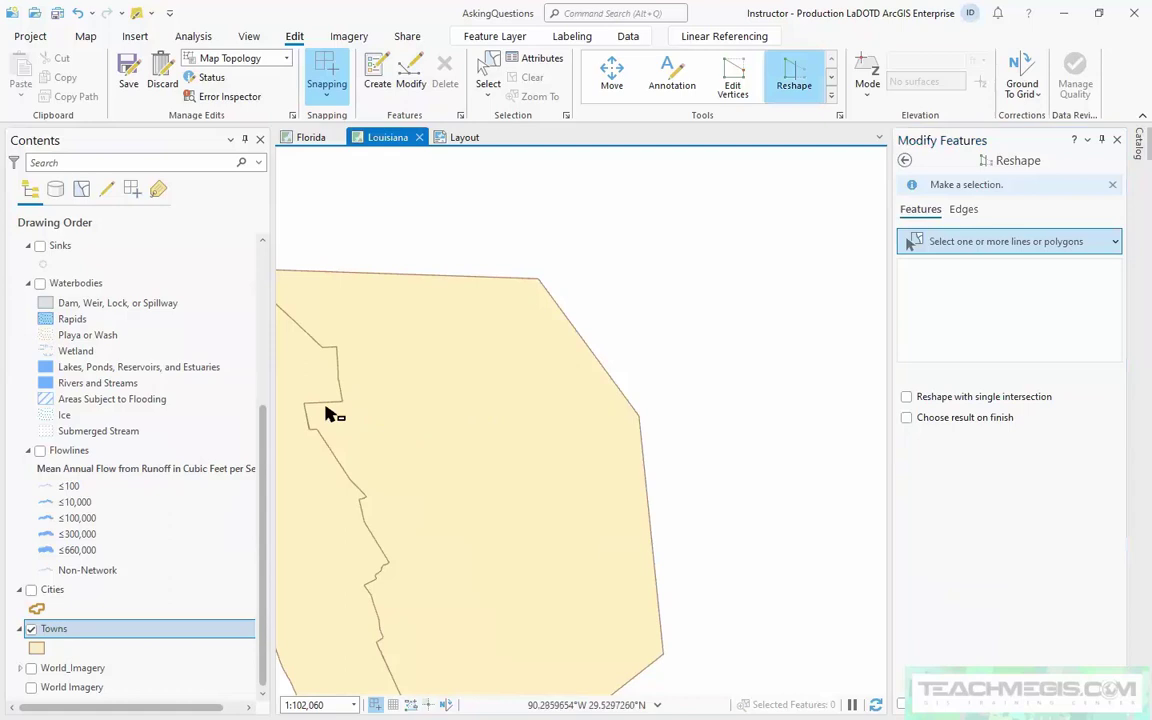
In Edges mode, select the boundary shared by towns 19 and 38 and sketch its new line.
left_click_drag(411, 458, 624, 406)
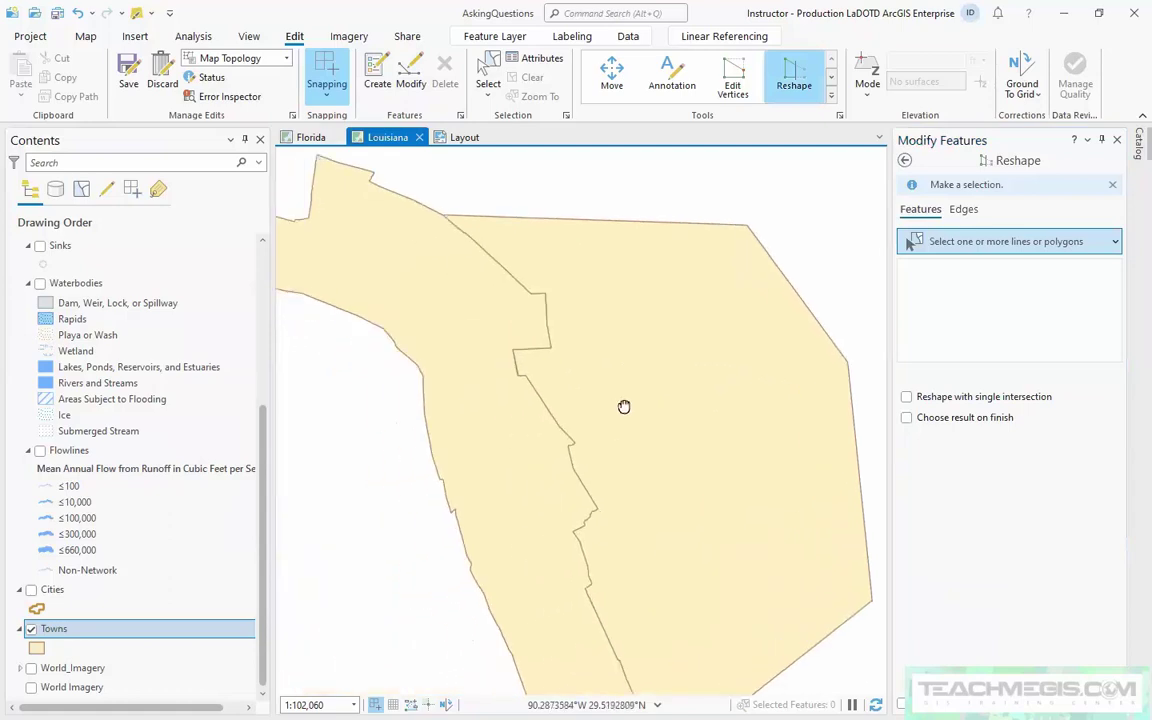
left_click(962, 210)
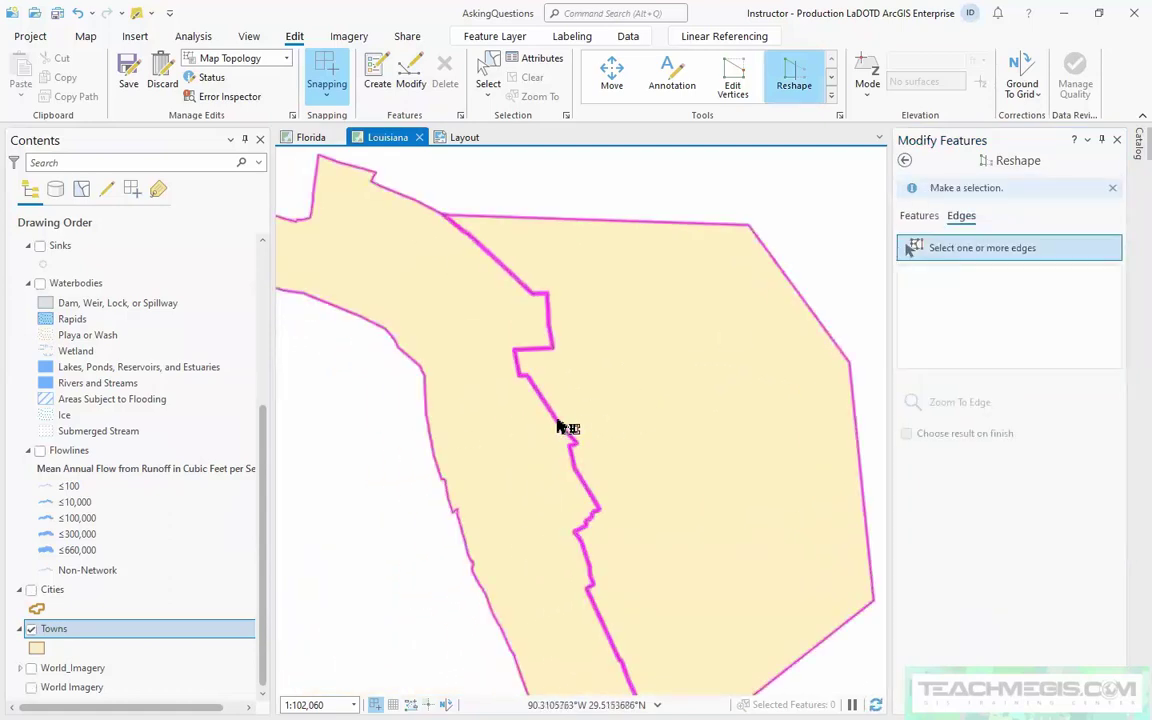
left_click(563, 432)
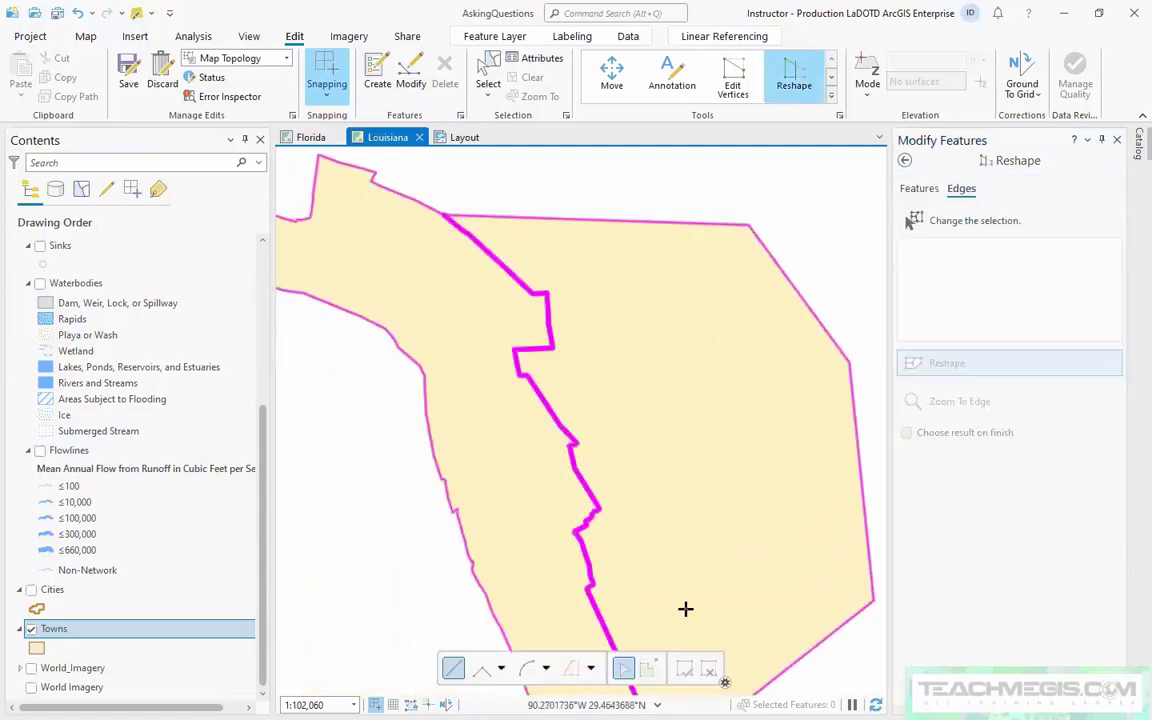
left_click(552, 347)
left_click(600, 397)
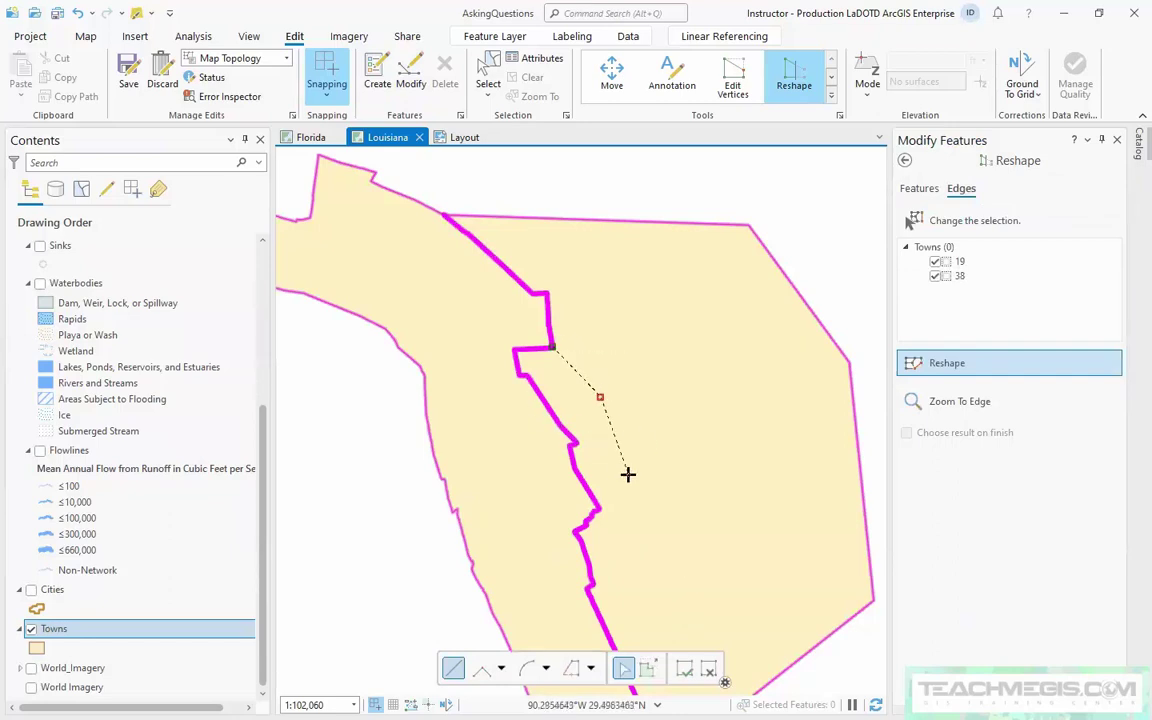
left_click(628, 475)
double_click(597, 507)
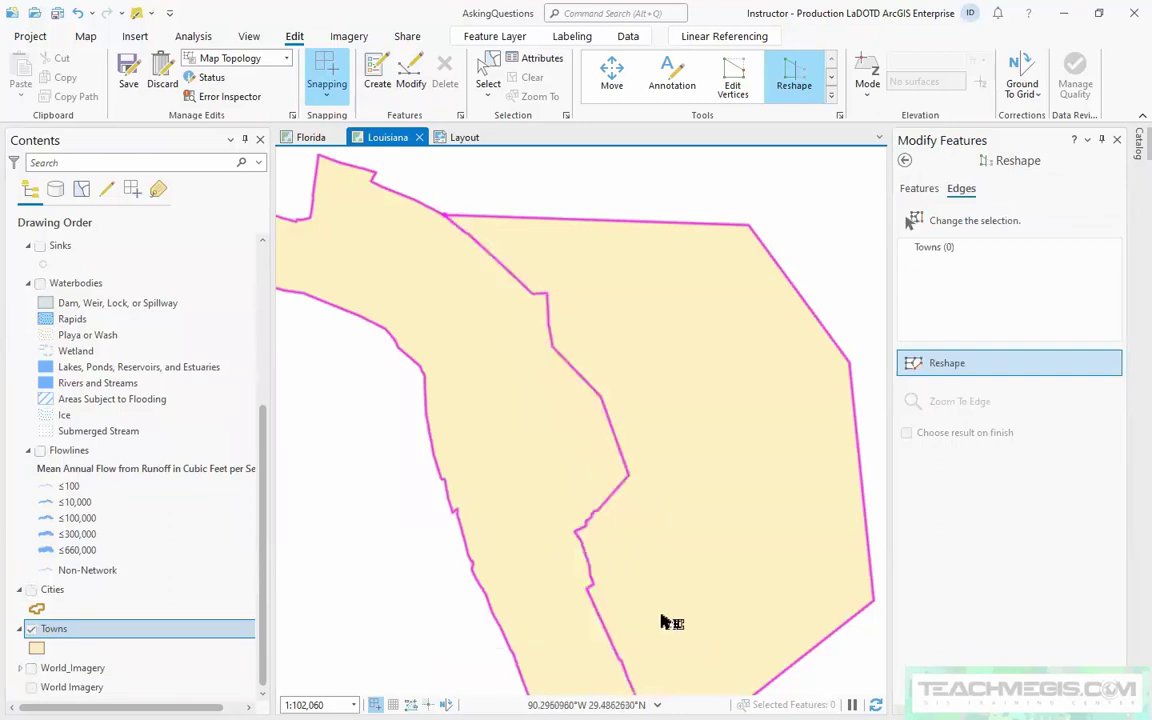
left_click(904, 160)
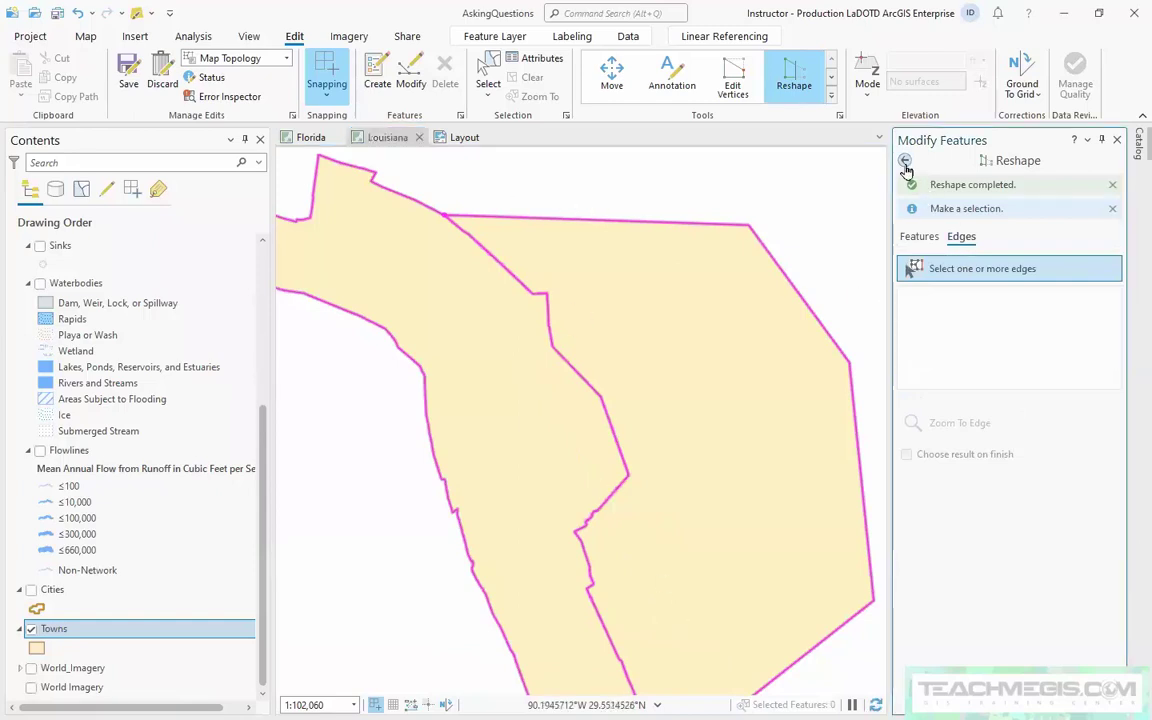
left_click(488, 72)
left_click(468, 243)
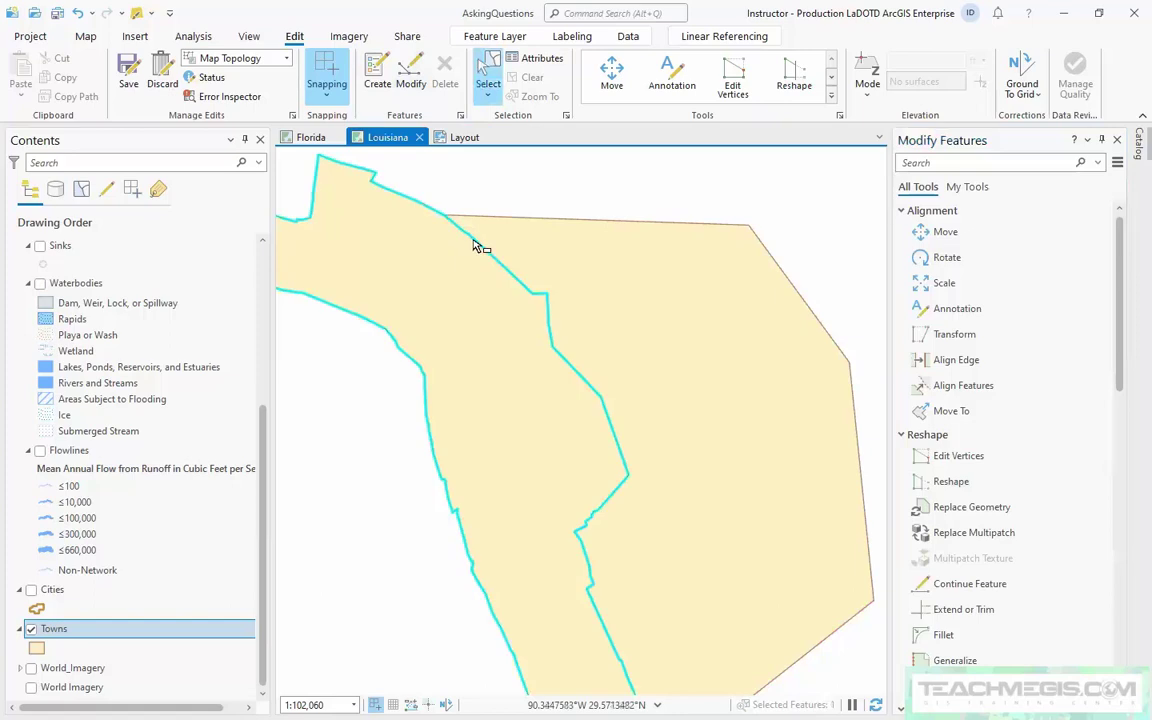
left_click(620, 285)
left_click(540, 387)
left_click(588, 318)
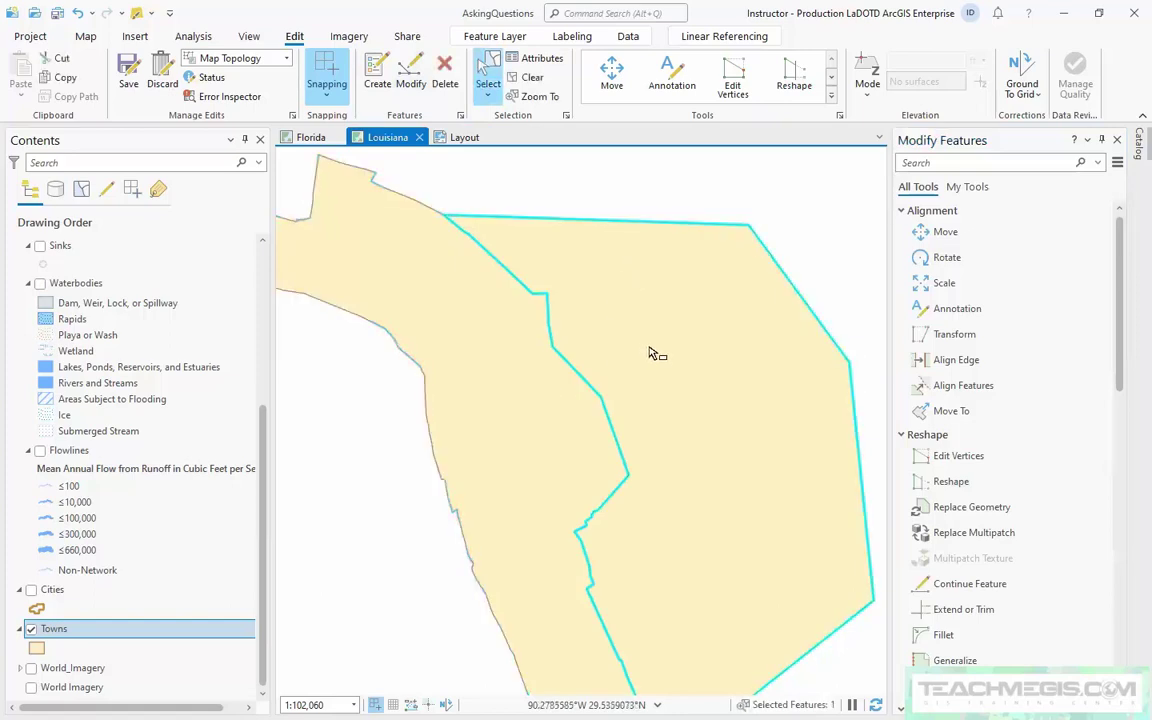
left_click(727, 200)
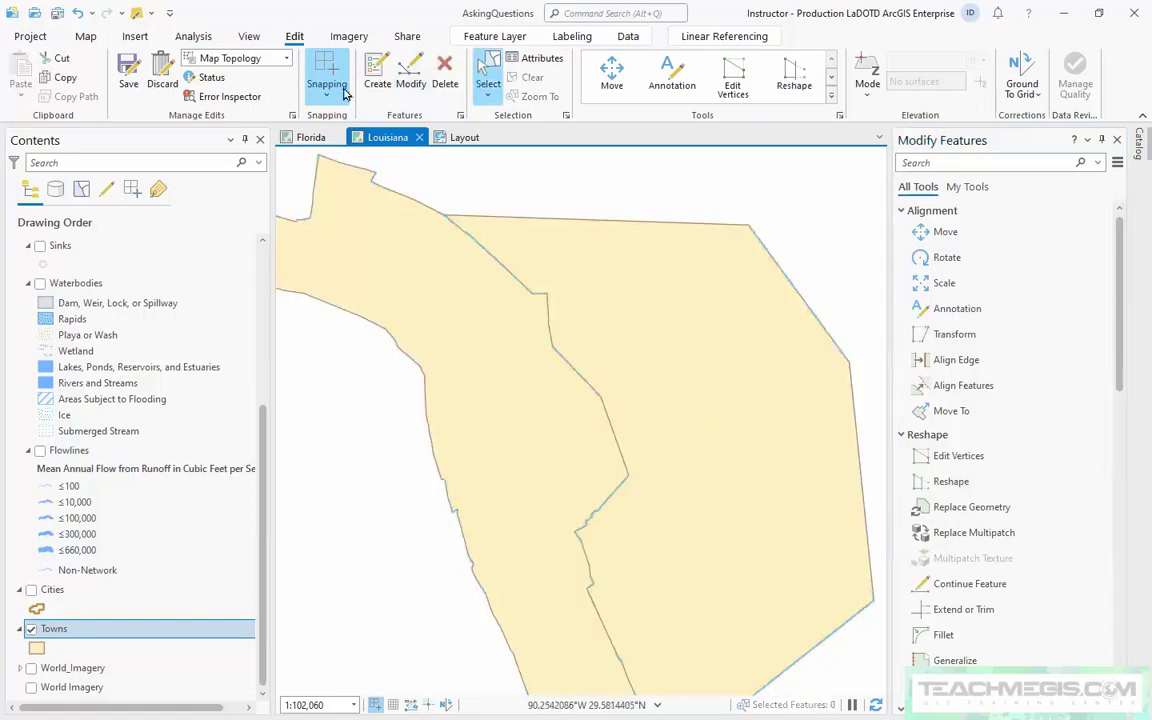